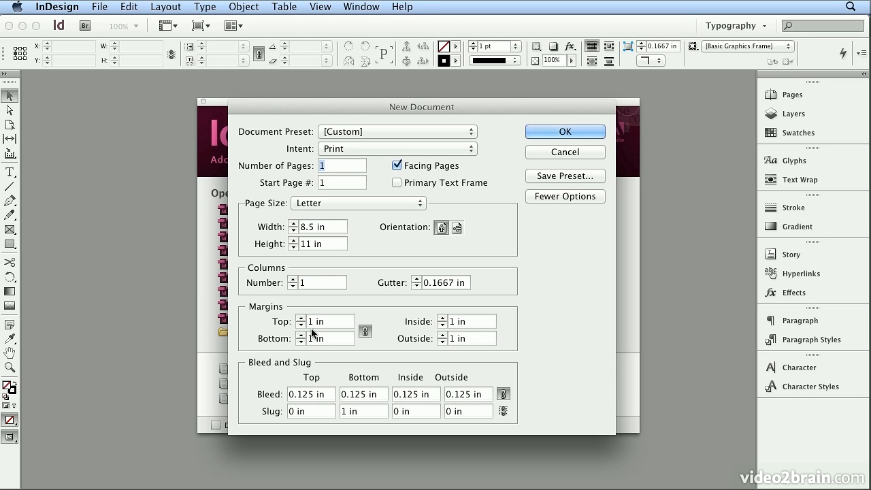
Step: Save the new document settings as a preset named "letter 1in - f" and create the document
{"action": "left_click", "coordinate": [592, 198]}
{"action": "left_click", "coordinate": [592, 198]}
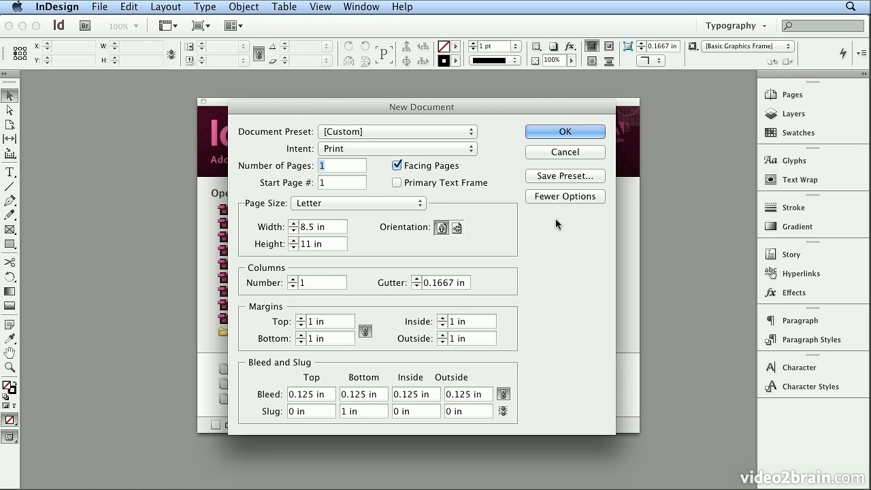
{"action": "left_click", "coordinate": [552, 179]}
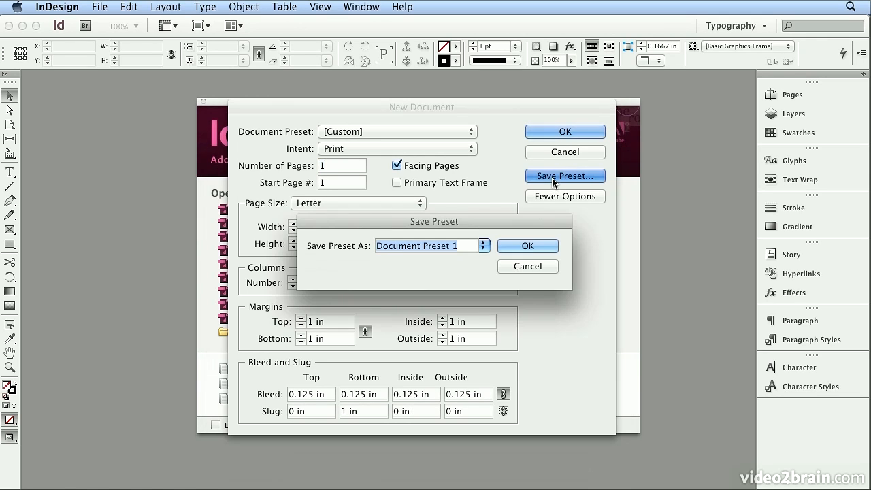
{"action": "key", "text": "BackSpace"}
{"action": "type", "text": "lette"}
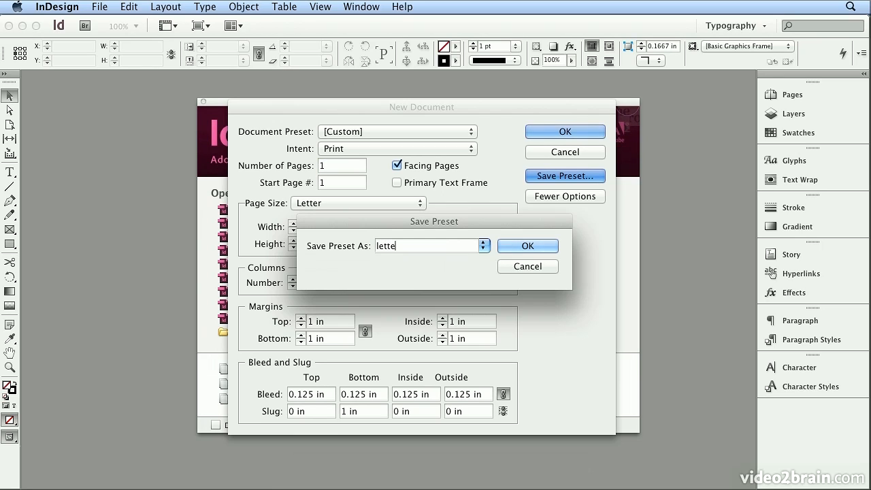
{"action": "type", "text": "r 1in - f"}
{"action": "left_click", "coordinate": [528, 245]}
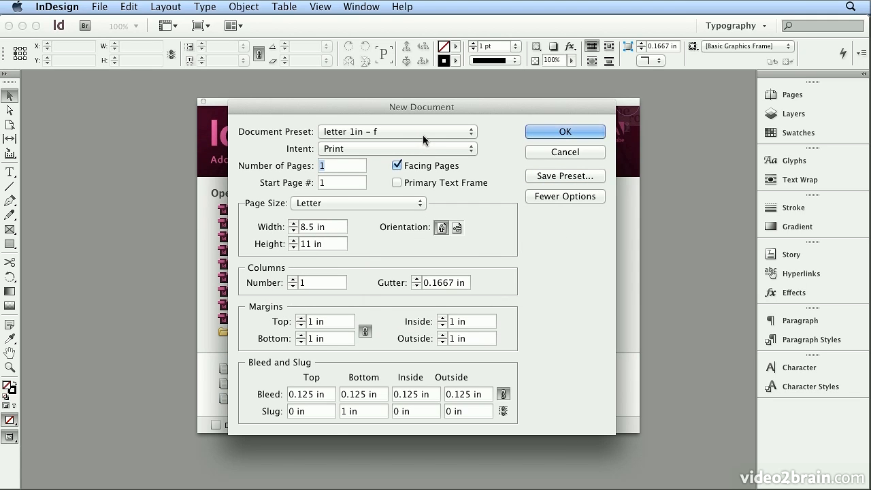
{"action": "left_click", "coordinate": [556, 132]}
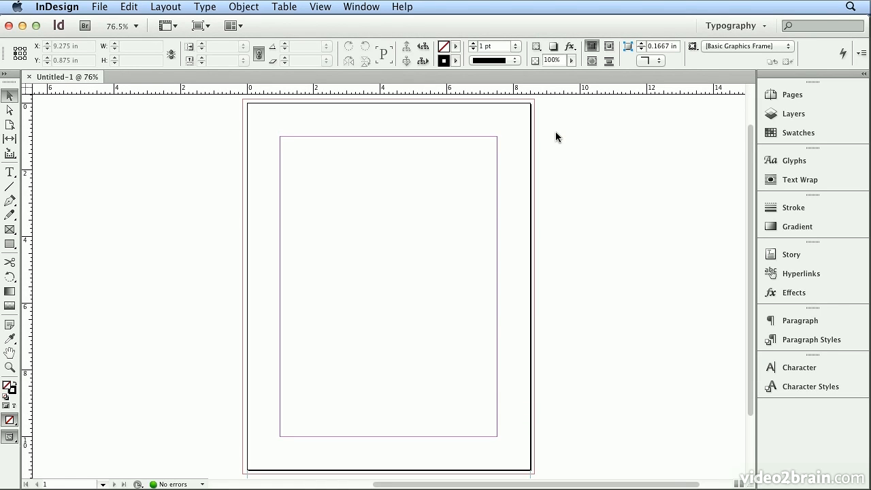
Step: Load all text styles from toc_end.indd in the Chapter_05 folder into the document
{"action": "left_click", "coordinate": [770, 339]}
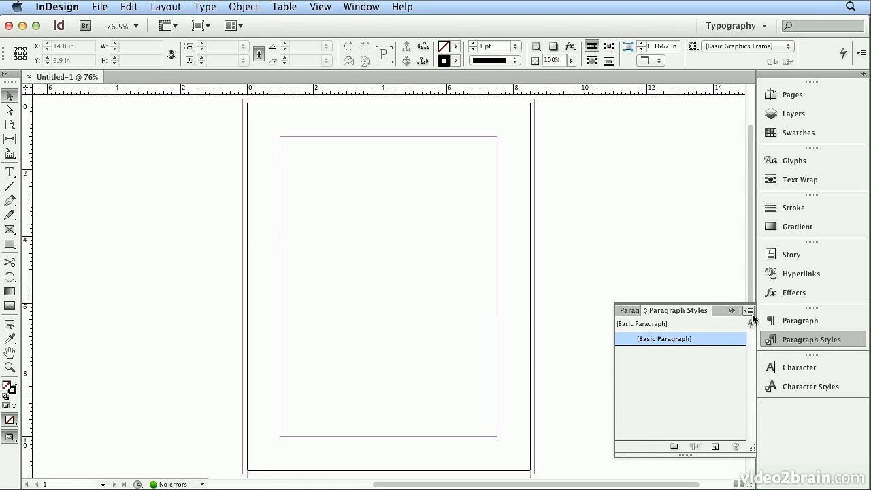
{"action": "left_click", "coordinate": [749, 310]}
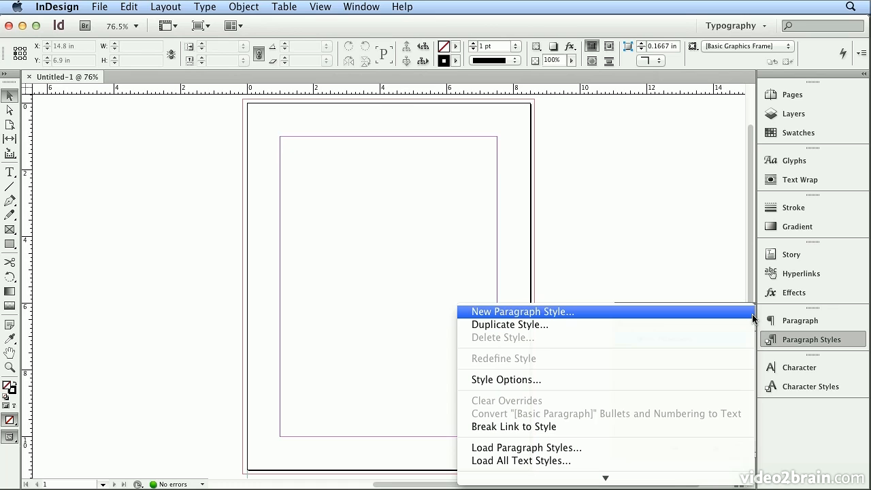
{"action": "left_click", "coordinate": [666, 466]}
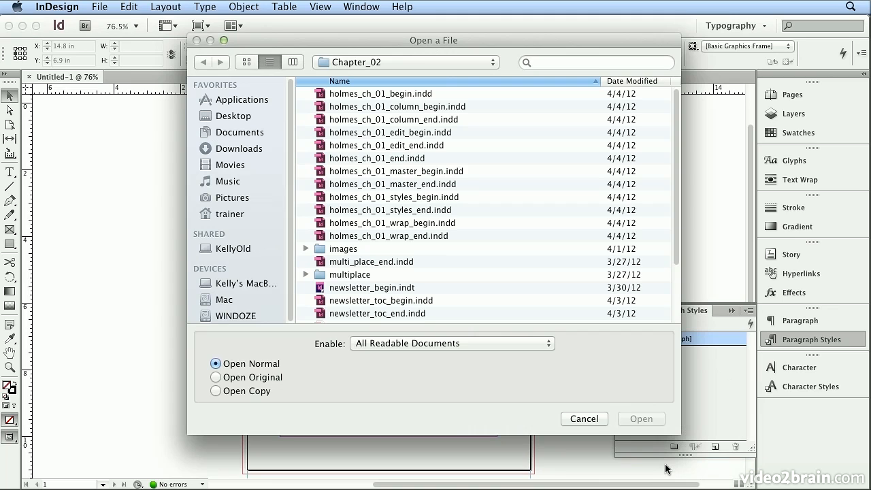
{"action": "left_click", "coordinate": [436, 64]}
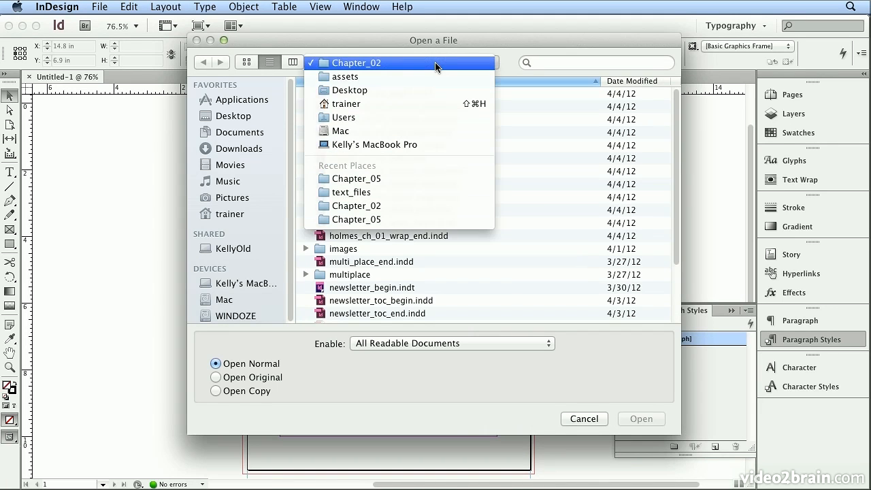
{"action": "left_click", "coordinate": [431, 77]}
{"action": "double_click", "coordinate": [380, 145]}
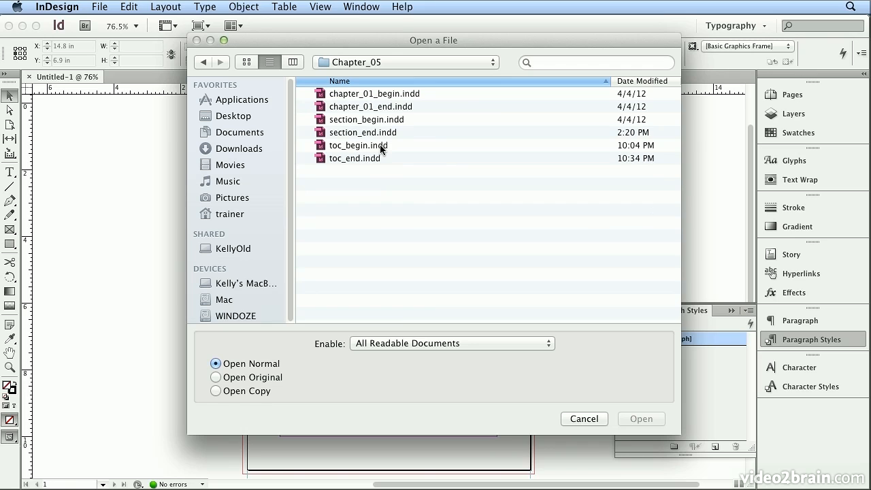
{"action": "left_click", "coordinate": [340, 158]}
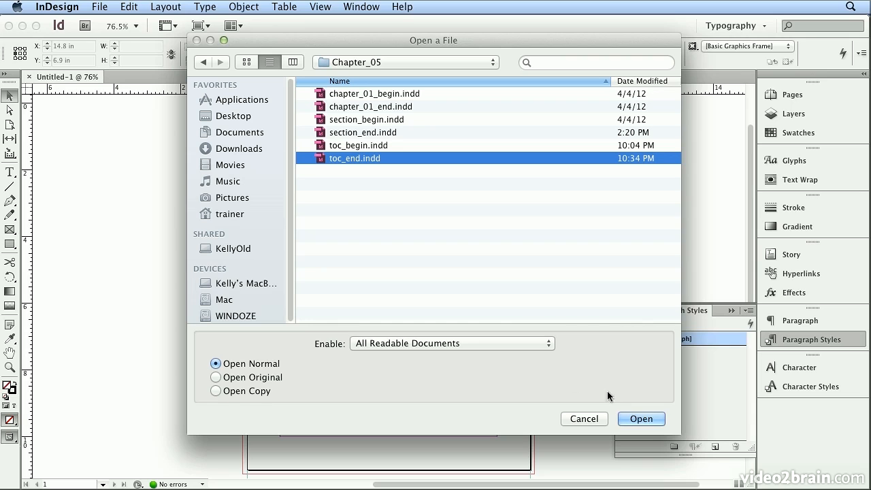
{"action": "left_click", "coordinate": [640, 419]}
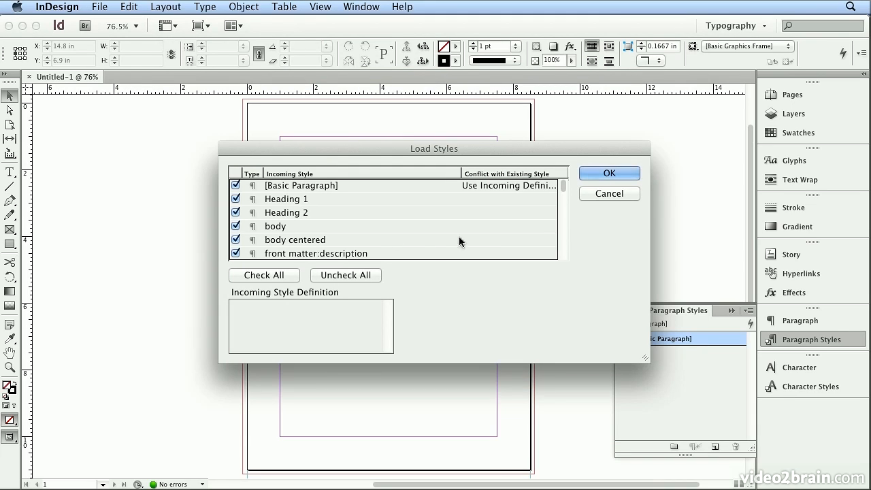
{"action": "left_click", "coordinate": [610, 174]}
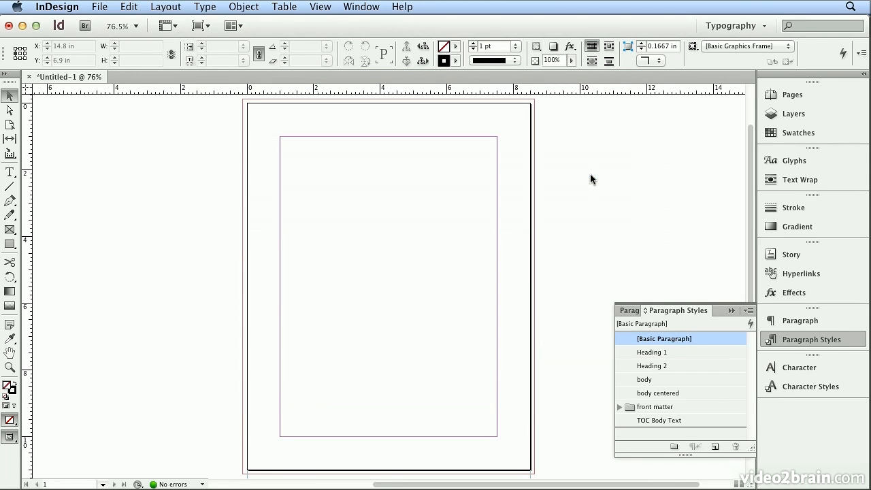
Step: With the body style selected, place sherlock_holmes_ch_01.txt and autoflow it through the document's pages
{"action": "left_click", "coordinate": [638, 382]}
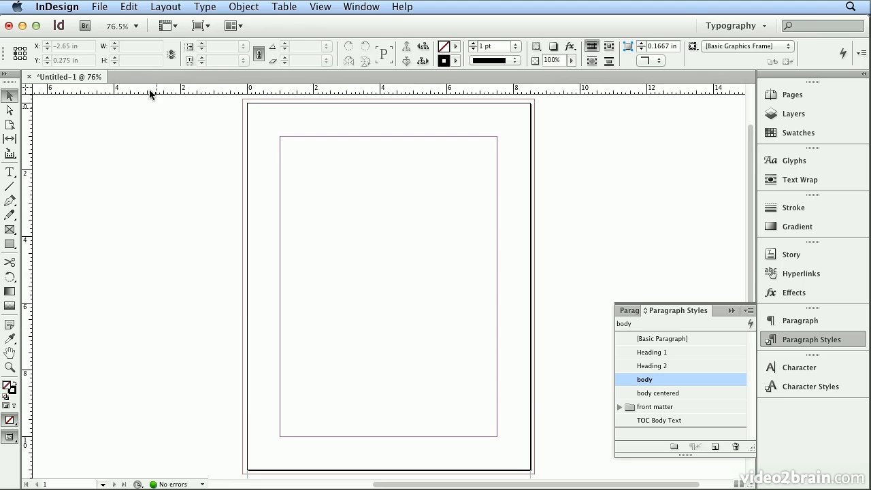
{"action": "key", "text": "super+d"}
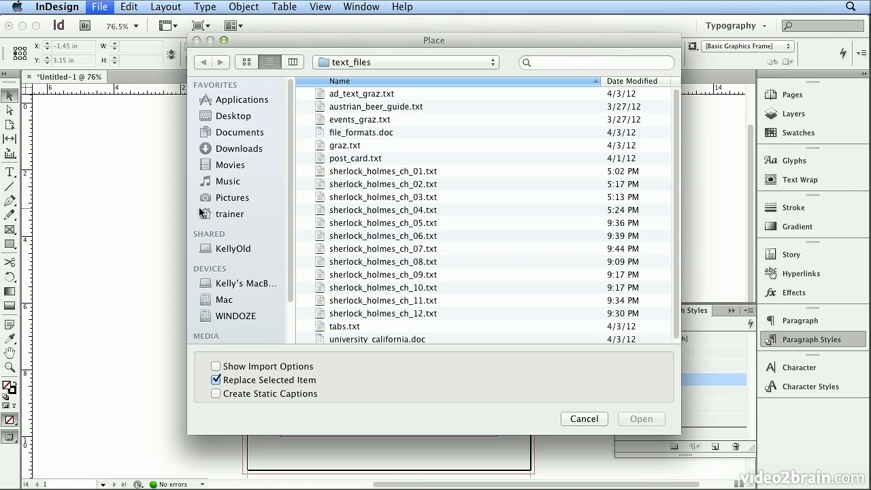
{"action": "double_click", "coordinate": [347, 171]}
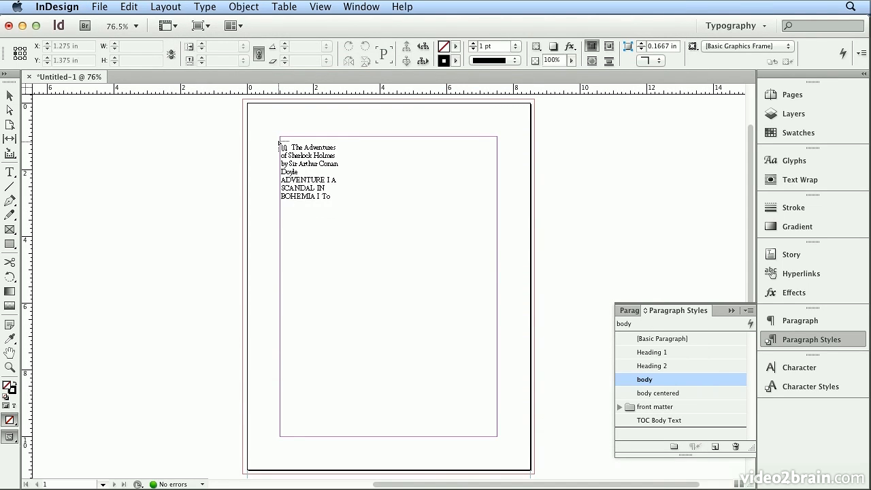
{"action": "left_click_drag", "start_coordinate": [281, 140], "coordinate": [281, 141]}
{"action": "left_click", "coordinate": [817, 96]}
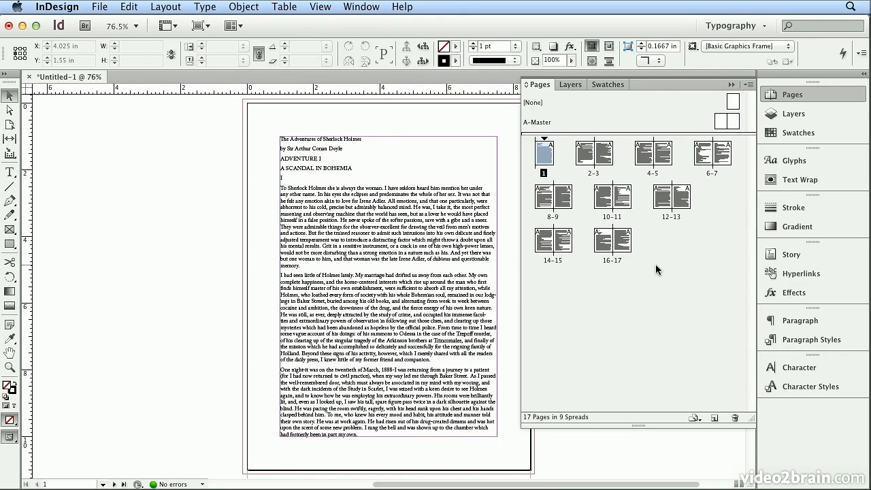
Step: Select all the story text and apply the body style while clearing its overrides
{"action": "key", "text": "t"}
{"action": "key", "text": "super+a"}
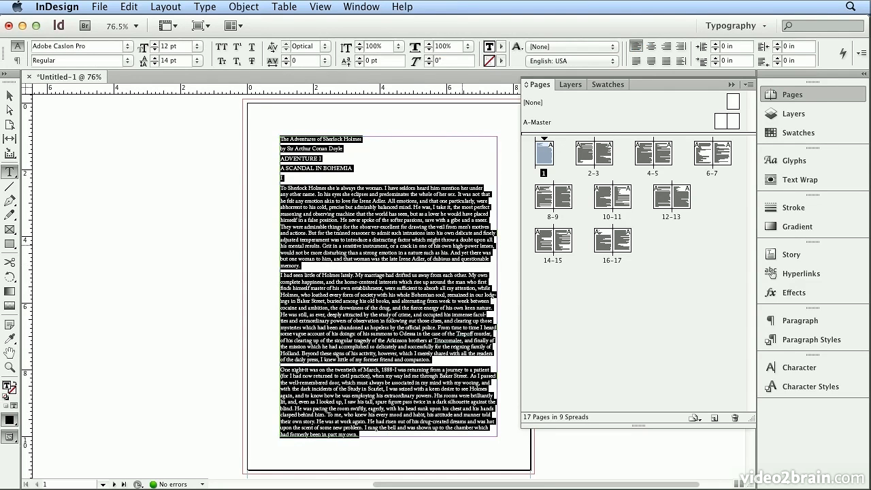
{"action": "left_click", "coordinate": [820, 342]}
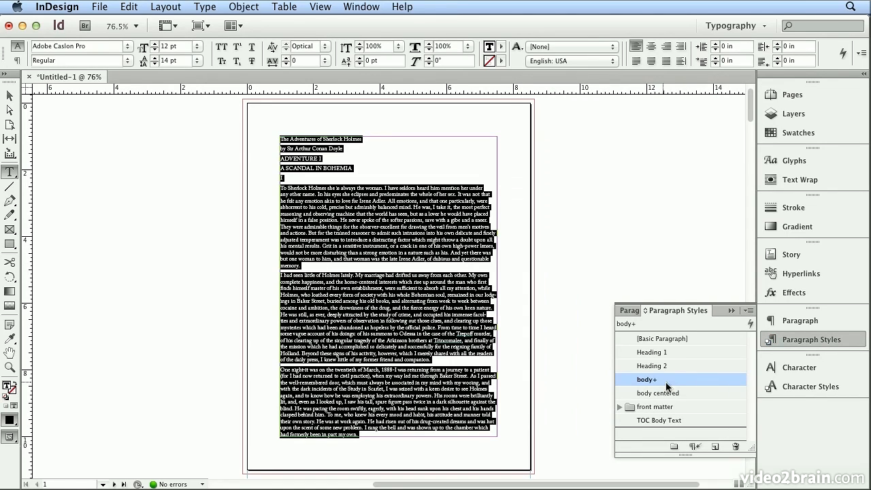
{"action": "left_click_drag", "start_coordinate": [649, 385], "coordinate": [698, 444]}
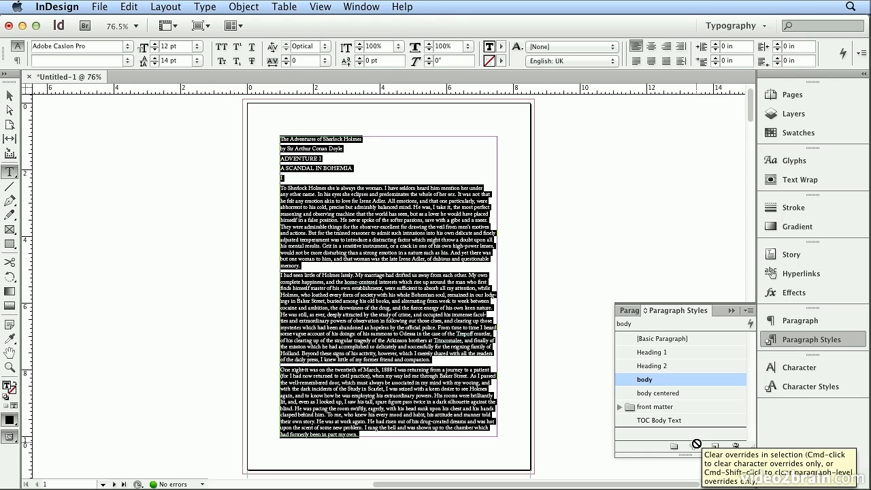
Step: Open the A-Master spread for editing
{"action": "left_click", "coordinate": [797, 98]}
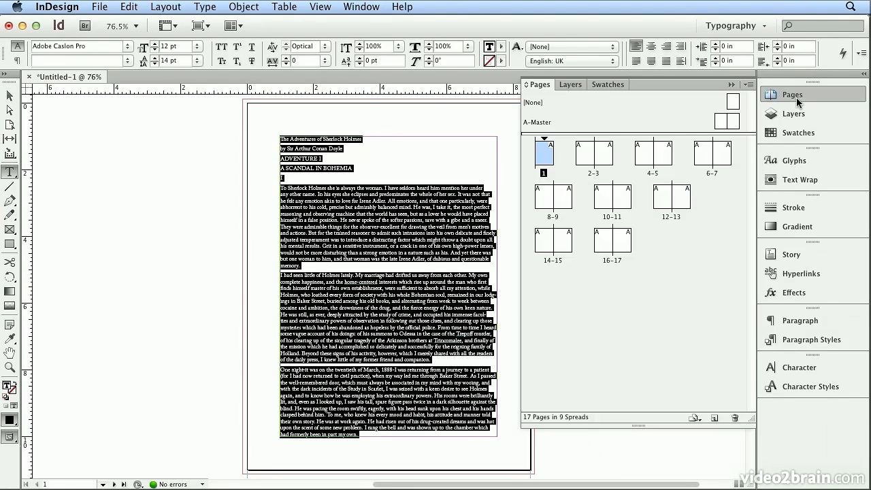
{"action": "double_click", "coordinate": [529, 123]}
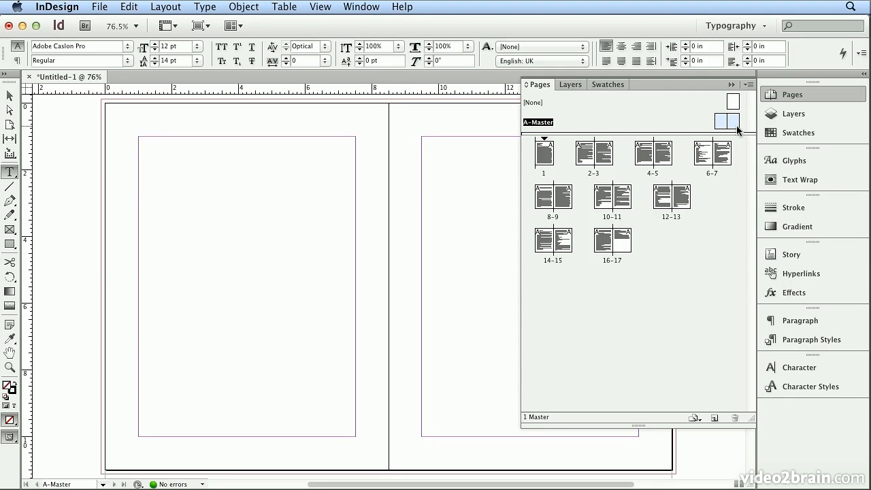
{"action": "left_click", "coordinate": [802, 89]}
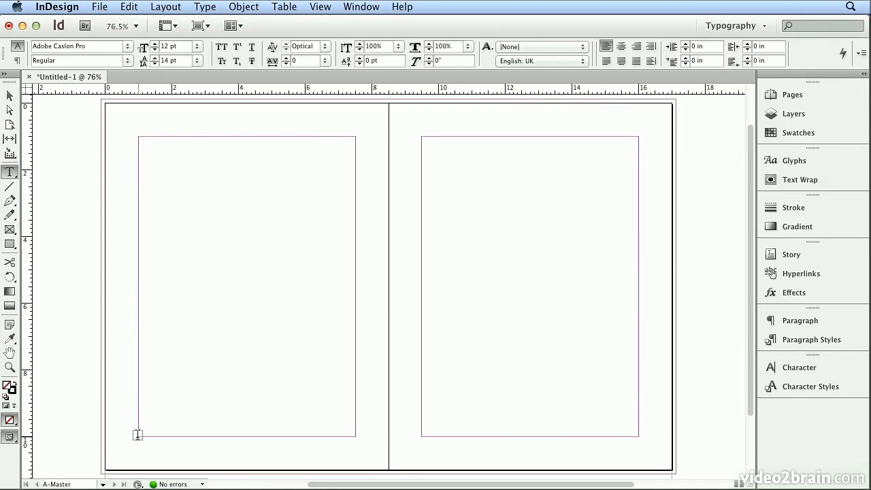
Step: Draw a text frame about 6.5 in wide below the left master page's margin and insert a current page number marker
{"action": "mouse_move", "coordinate": [138, 435]}
{"action": "left_mouse_down"}
{"action": "mouse_move", "coordinate": [361, 443]}
{"action": "mouse_move", "coordinate": [355, 449]}
{"action": "left_mouse_up"}
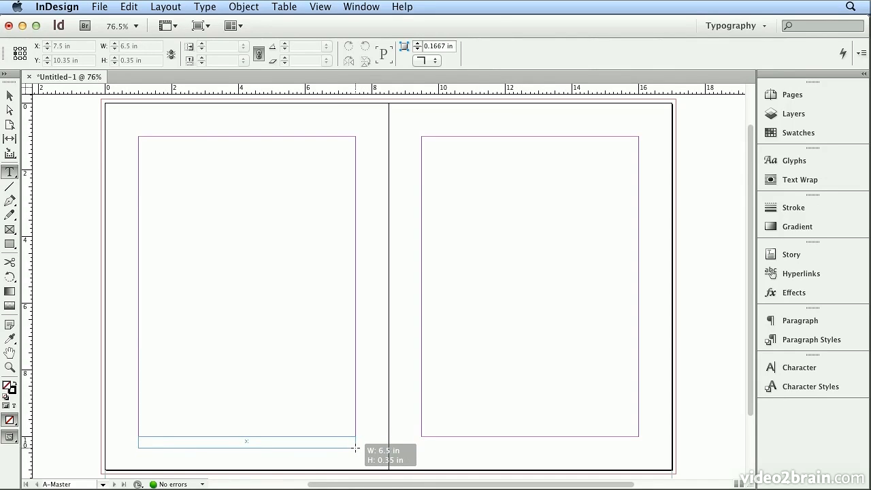
{"action": "left_click_drag", "start_coordinate": [356, 449], "coordinate": [356, 448]}
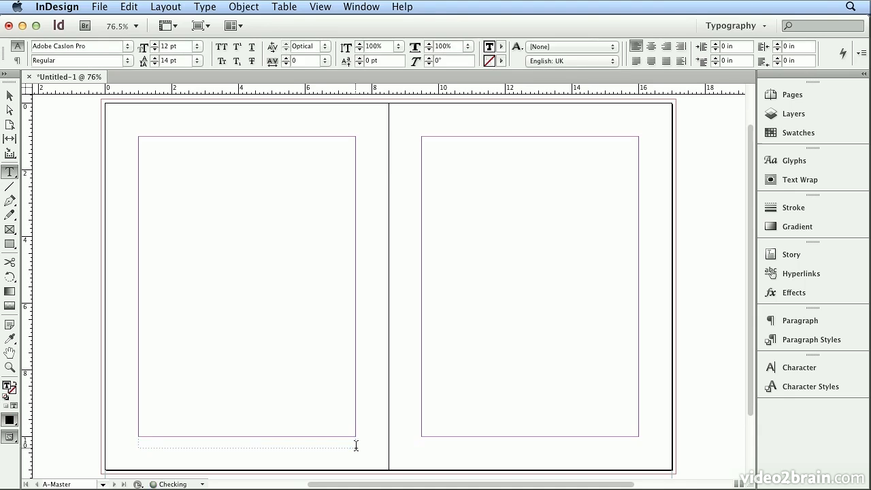
{"action": "left_click", "coordinate": [209, 9]}
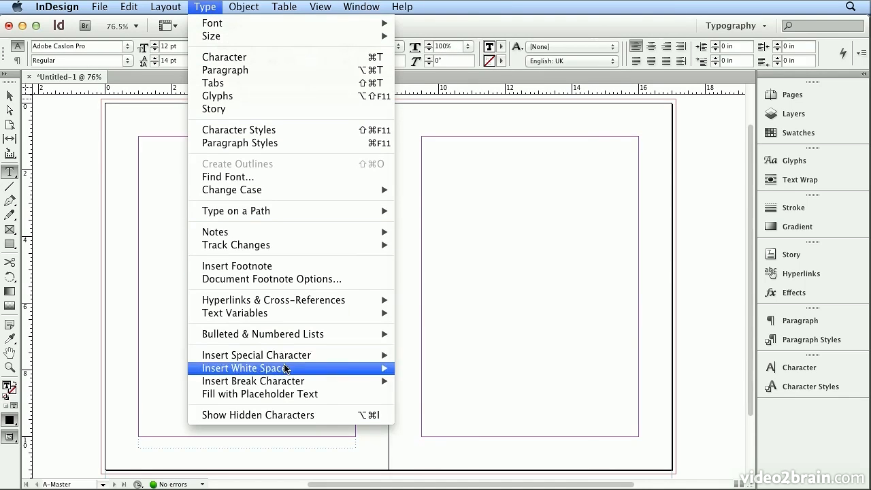
{"action": "mouse_move", "coordinate": [285, 360]}
{"action": "mouse_move", "coordinate": [412, 370]}
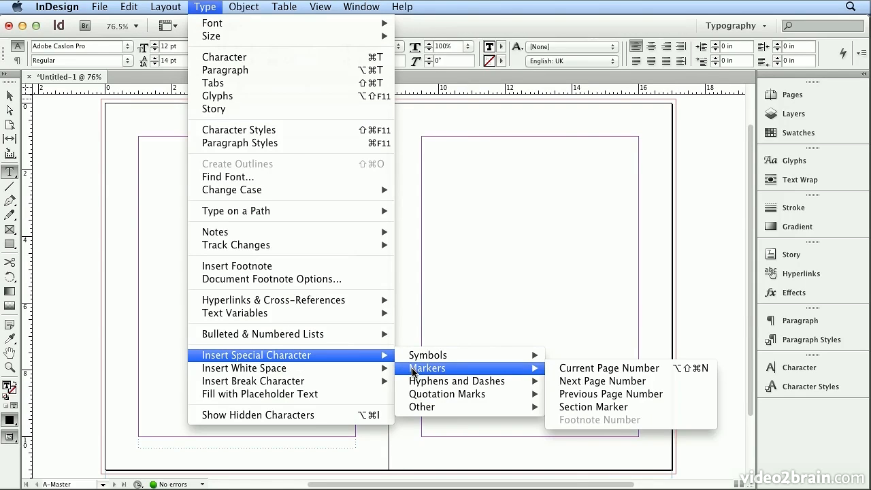
{"action": "left_click", "coordinate": [567, 369]}
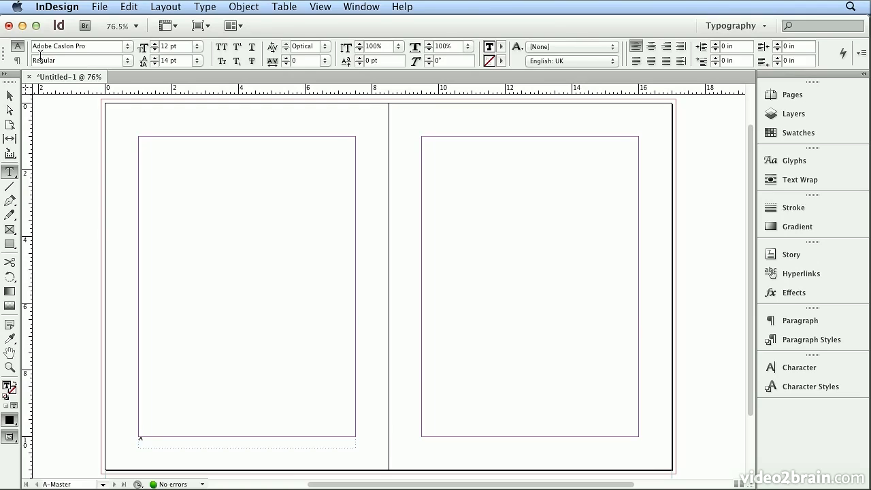
Step: Align the page number paragraph away from the spine
{"action": "left_click", "coordinate": [20, 61]}
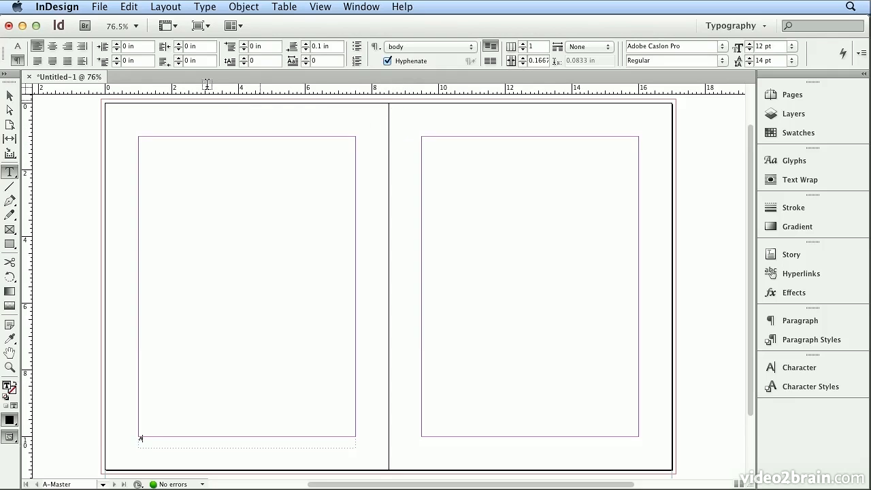
{"action": "left_click", "coordinate": [83, 62]}
{"action": "left_click", "coordinate": [81, 61]}
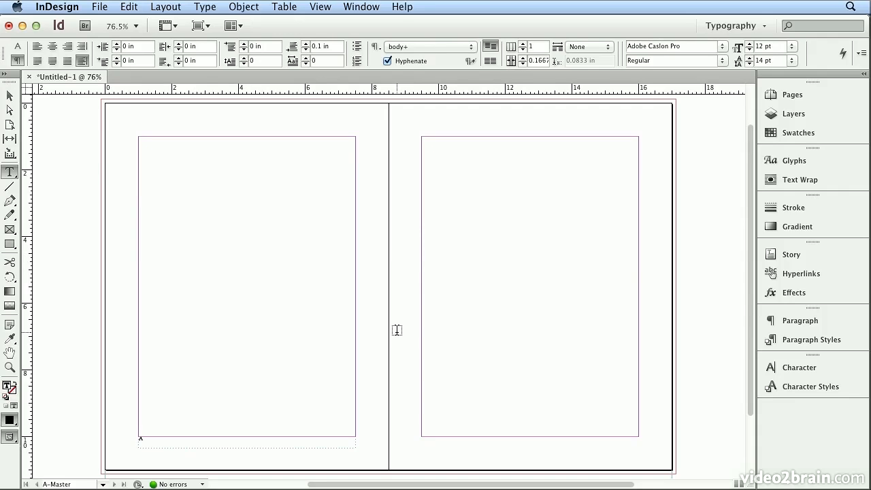
Step: Set the page-number frame's height to 0.25 in and change its vertical text alignment
{"action": "left_click", "coordinate": [12, 97]}
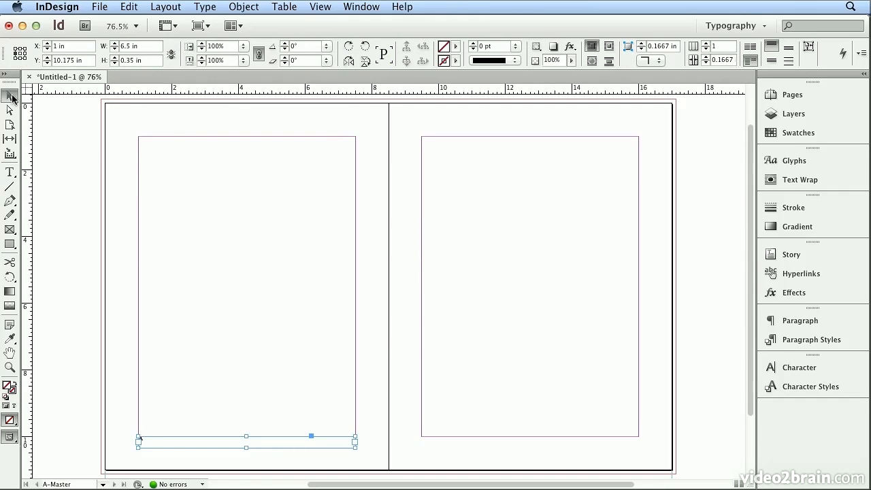
{"action": "left_click", "coordinate": [15, 49]}
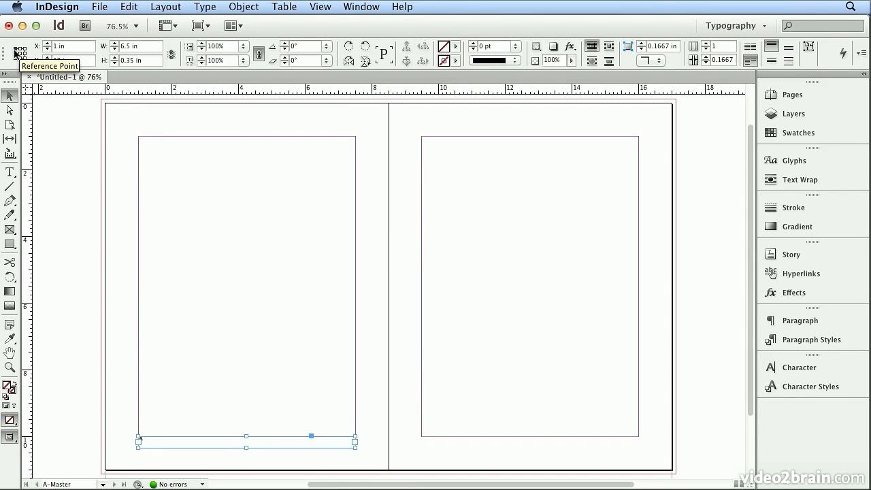
{"action": "triple_click", "coordinate": [162, 61]}
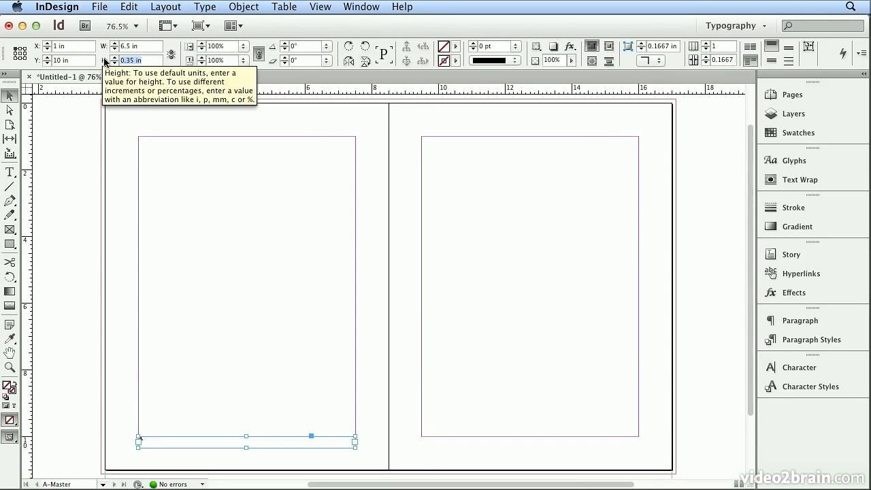
{"action": "type", "text": ".25"}
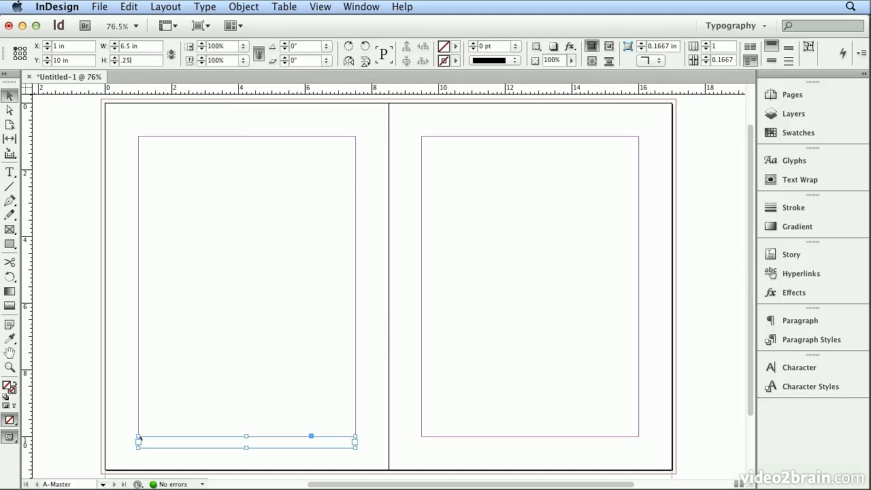
{"action": "key", "text": "Return"}
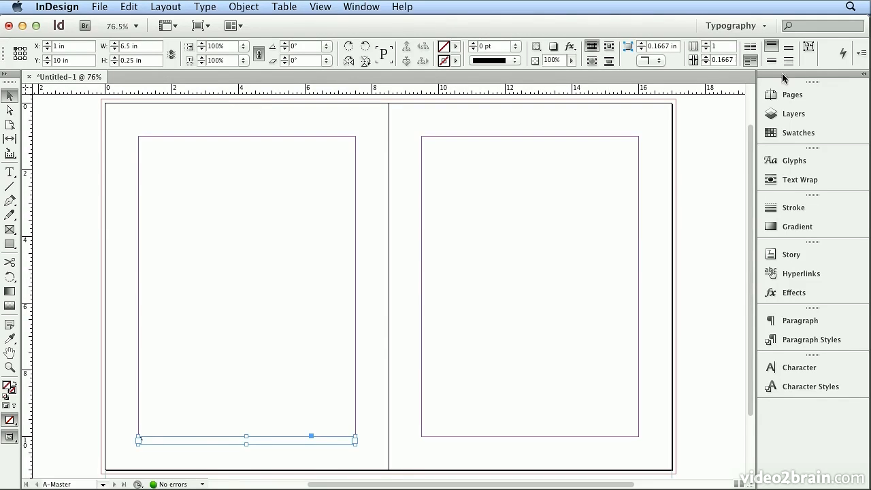
{"action": "left_click", "coordinate": [790, 52]}
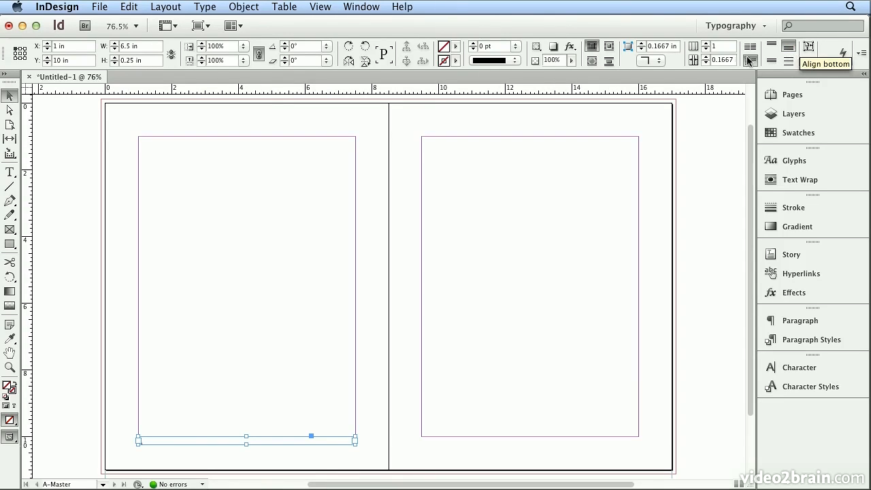
Step: Set the page-number frame's vertical justification to Bottom in the text frame options
{"action": "left_click", "coordinate": [241, 8]}
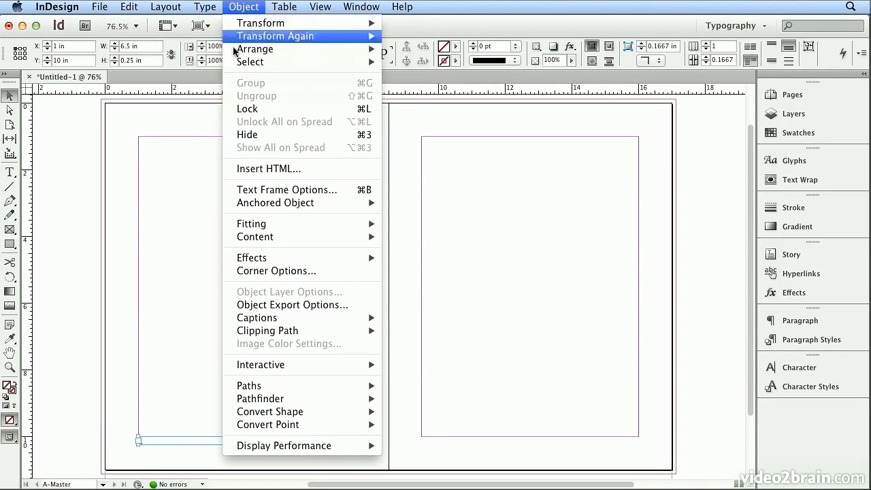
{"action": "left_click", "coordinate": [263, 189]}
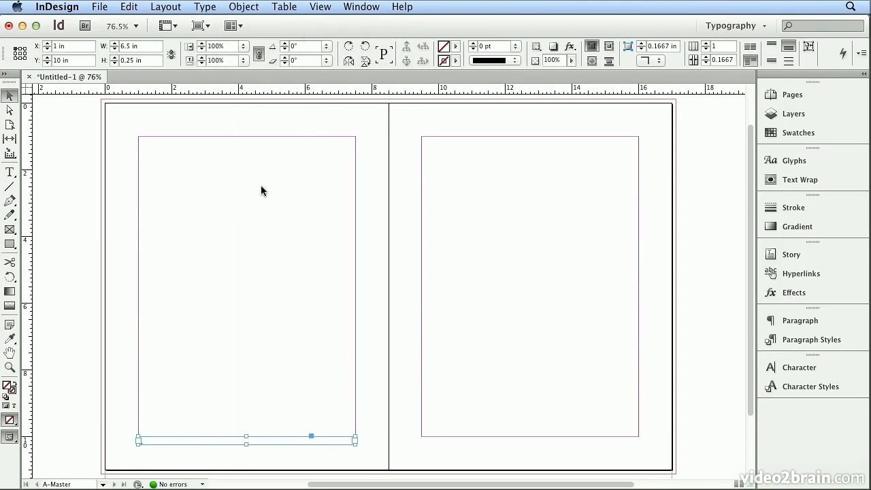
{"action": "left_click", "coordinate": [250, 289]}
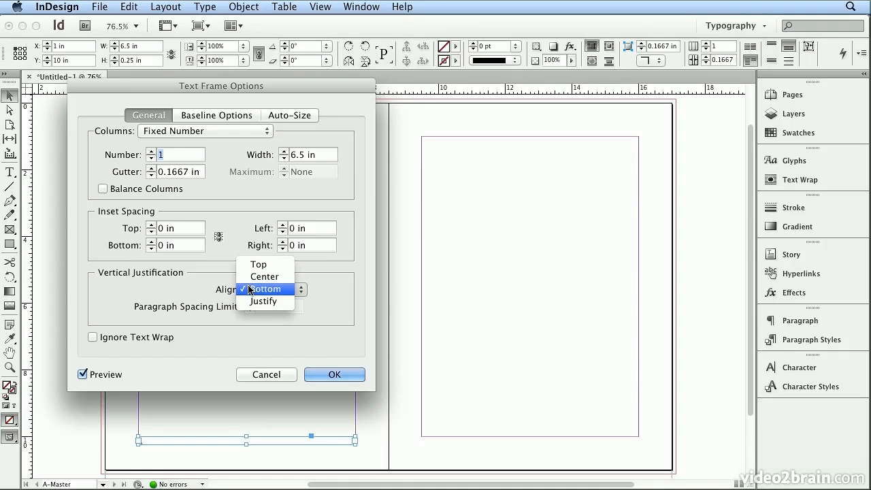
{"action": "left_click", "coordinate": [261, 289]}
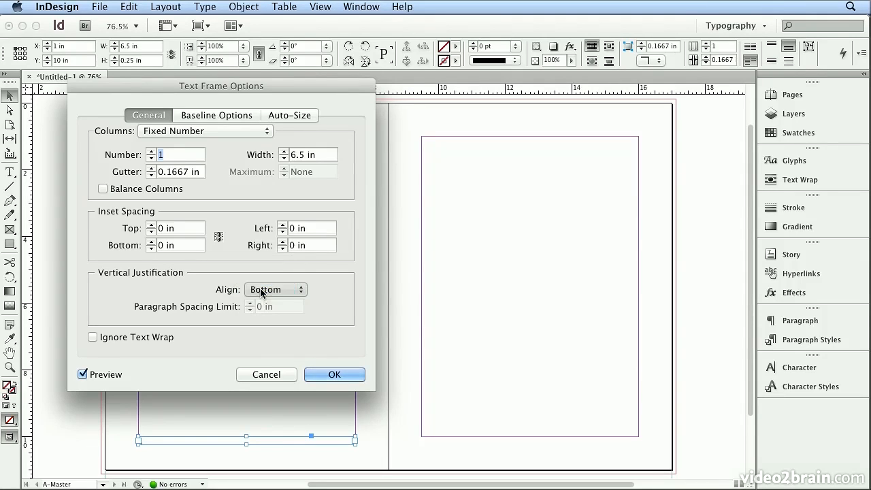
{"action": "left_click", "coordinate": [341, 375]}
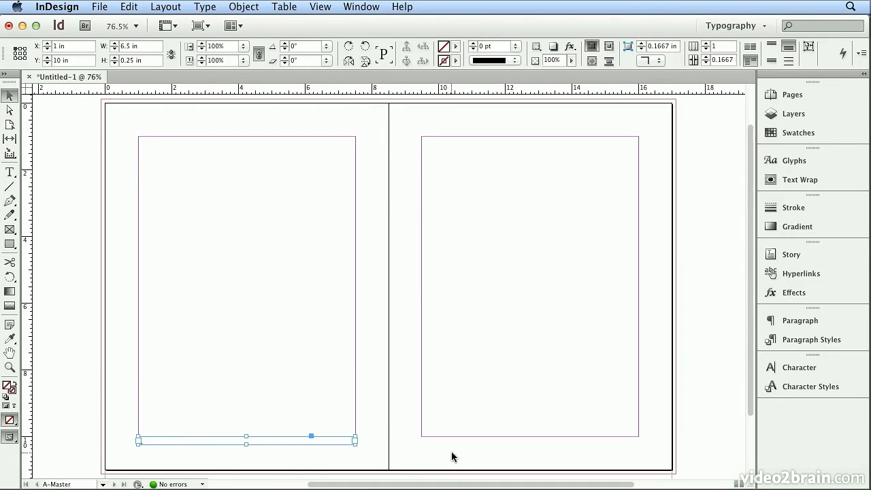
Step: Copy the page-number frame to the bottom of the right master page
{"action": "left_click_drag", "start_coordinate": [206, 440], "coordinate": [488, 443]}
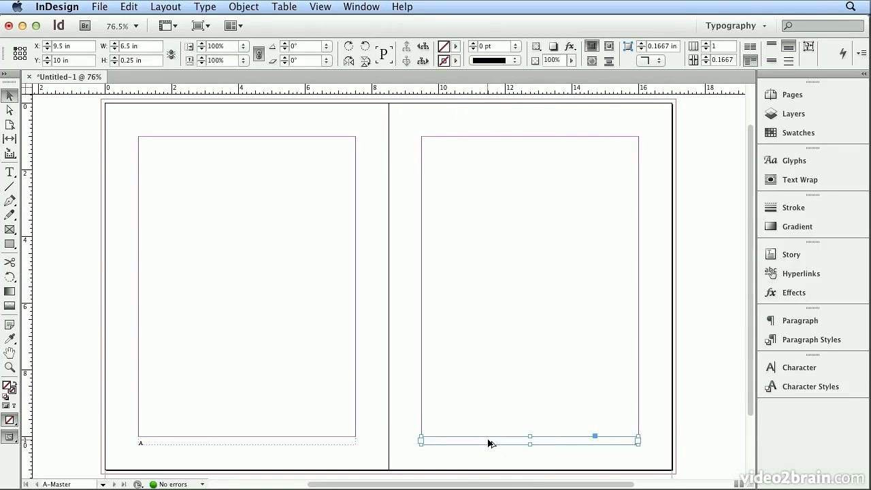
{"action": "left_click", "coordinate": [493, 427]}
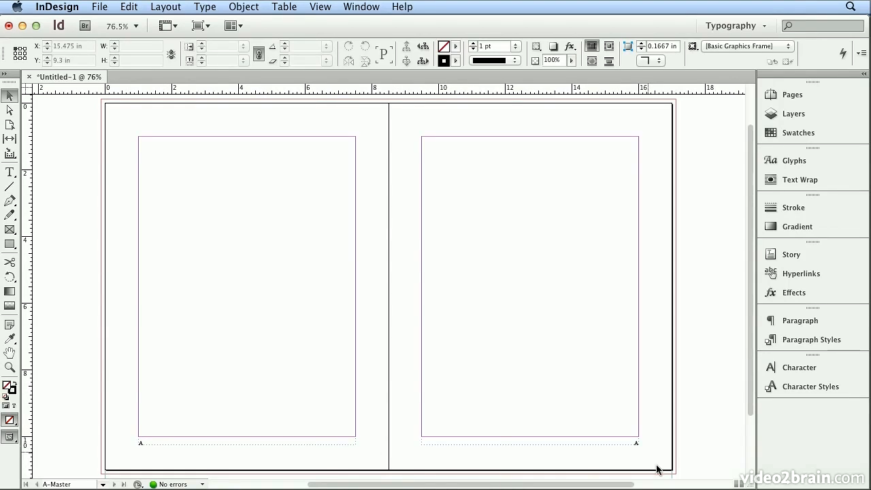
Step: Draw a text frame above the left master page's top margin and set the font size to 20 pt
{"action": "left_click", "coordinate": [8, 172]}
{"action": "left_click_drag", "start_coordinate": [139, 135], "coordinate": [356, 117]}
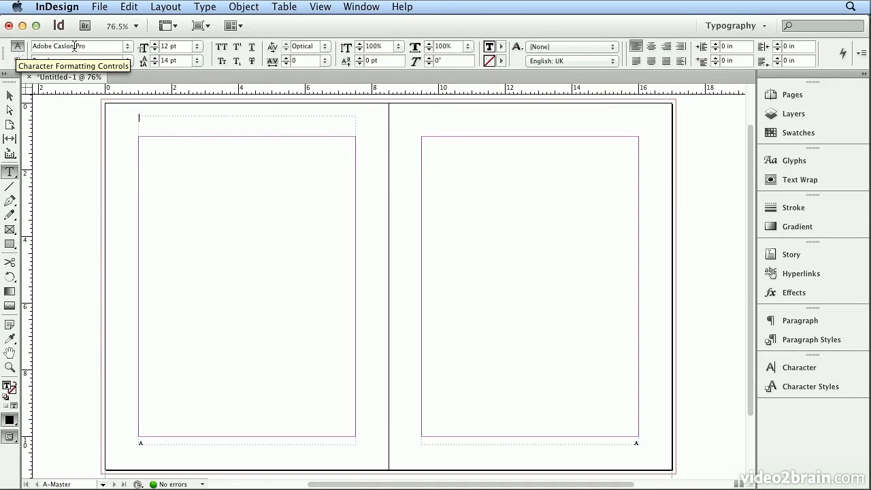
{"action": "left_click_drag", "start_coordinate": [182, 46], "coordinate": [107, 38]}
{"action": "type", "text": "20"}
{"action": "key", "text": "Return"}
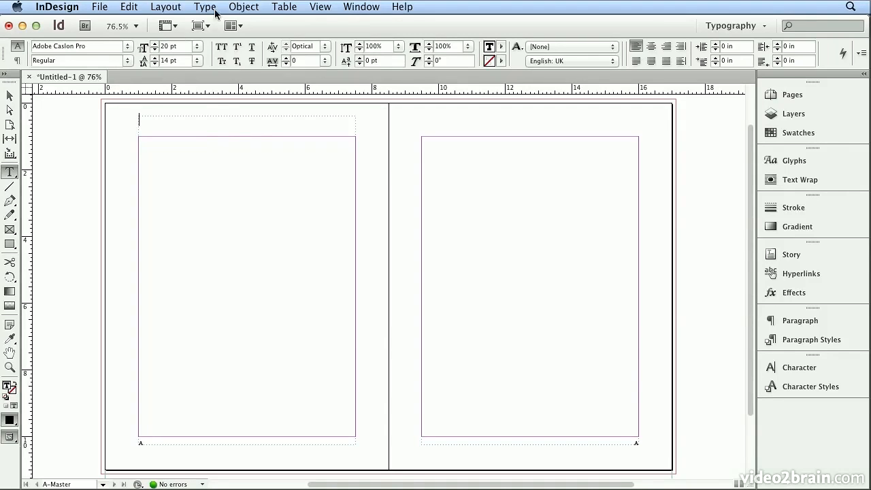
Step: Insert a section marker special character into the new header frame
{"action": "left_click", "coordinate": [206, 7]}
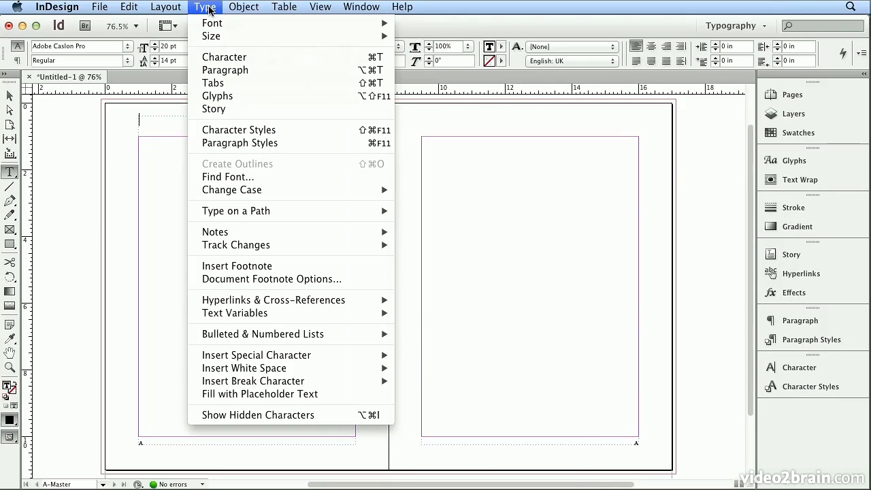
{"action": "mouse_move", "coordinate": [296, 359]}
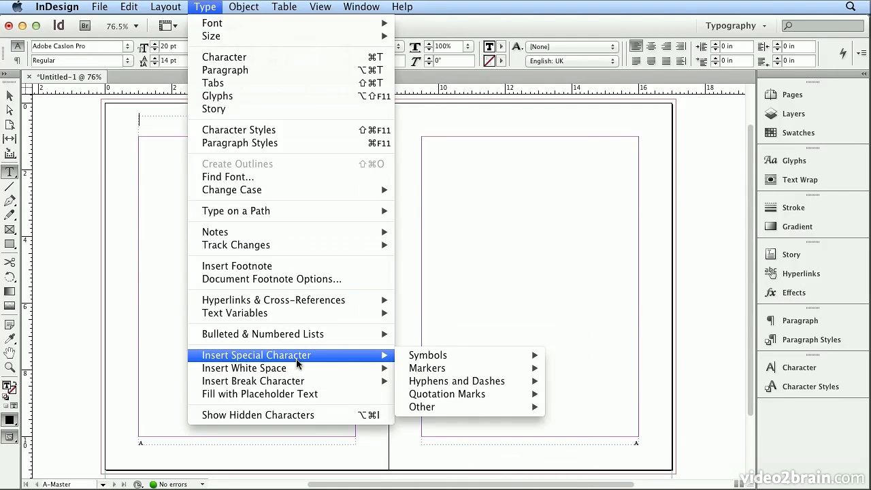
{"action": "mouse_move", "coordinate": [436, 368]}
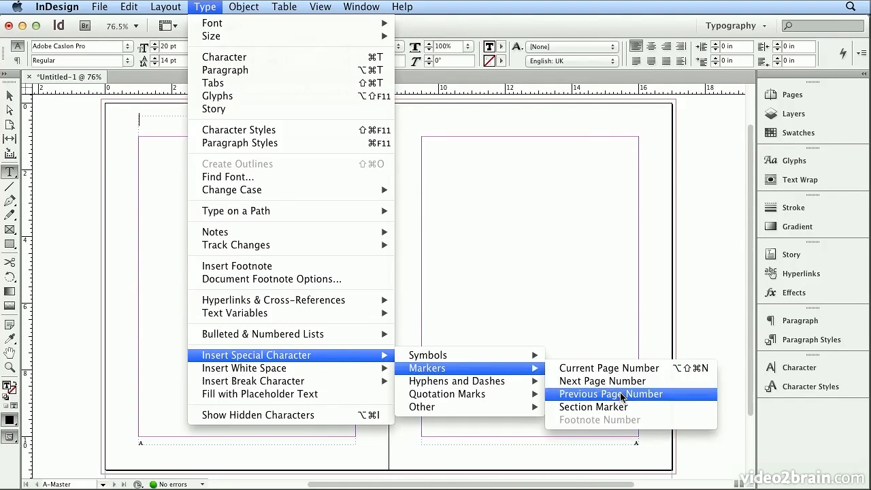
{"action": "left_click", "coordinate": [618, 405]}
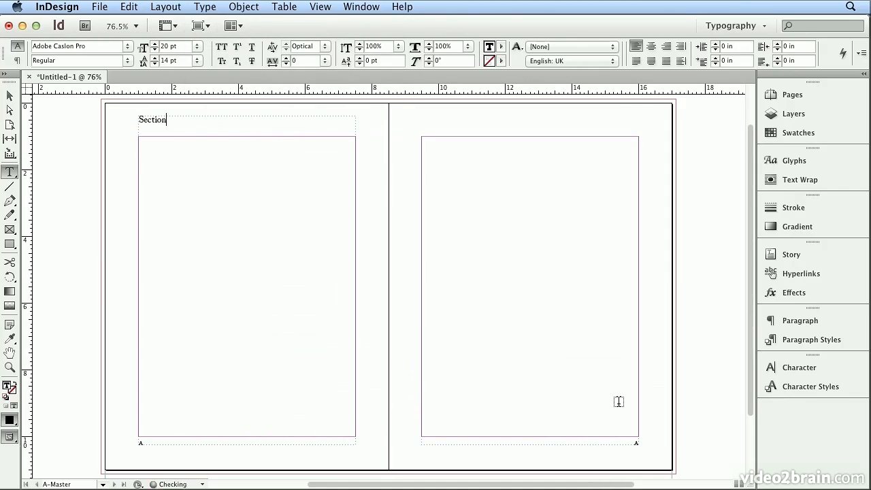
Step: Select the section marker text and set its font style to Italic
{"action": "double_click", "coordinate": [153, 119]}
{"action": "left_click", "coordinate": [125, 60]}
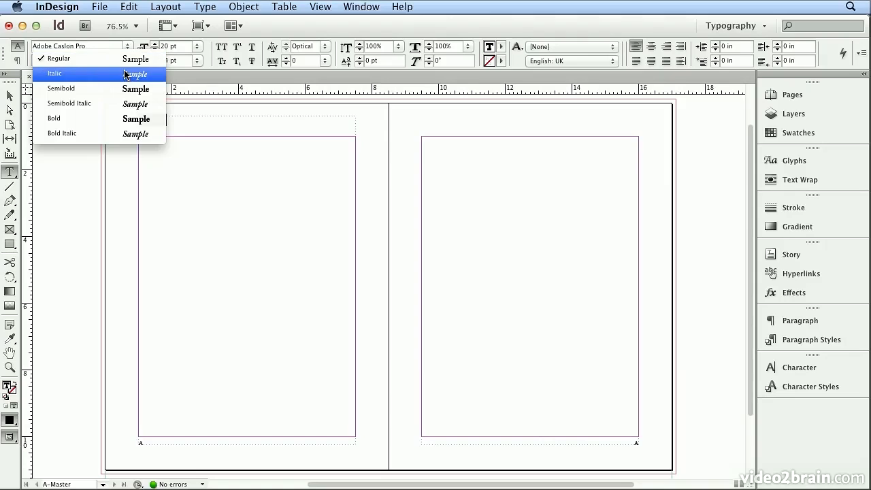
{"action": "left_click", "coordinate": [125, 74]}
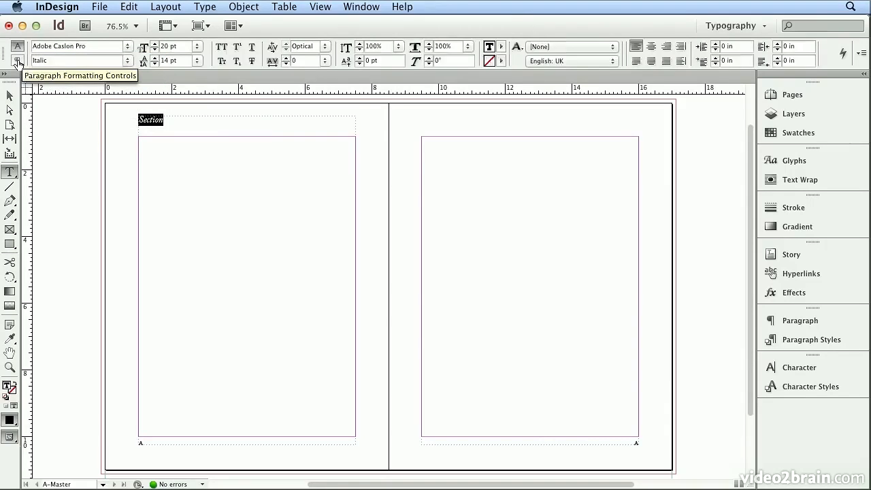
Step: Align the header paragraph away from the spine
{"action": "left_click", "coordinate": [18, 61]}
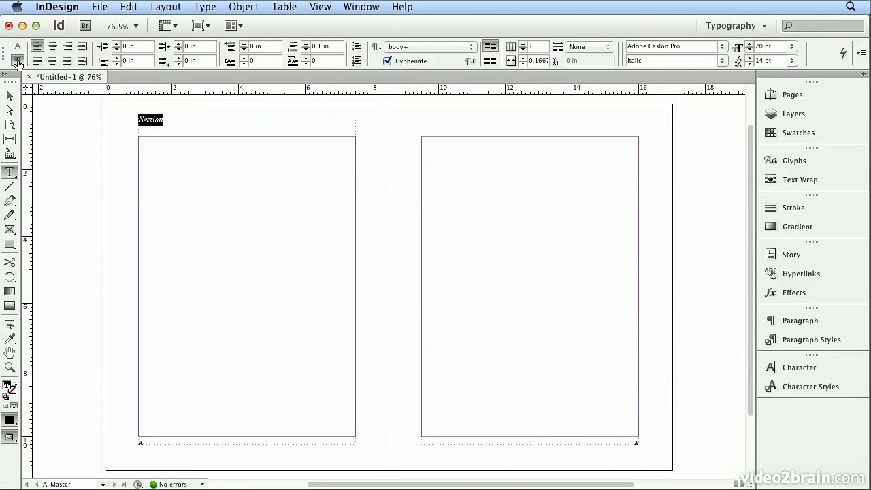
{"action": "left_click", "coordinate": [82, 62]}
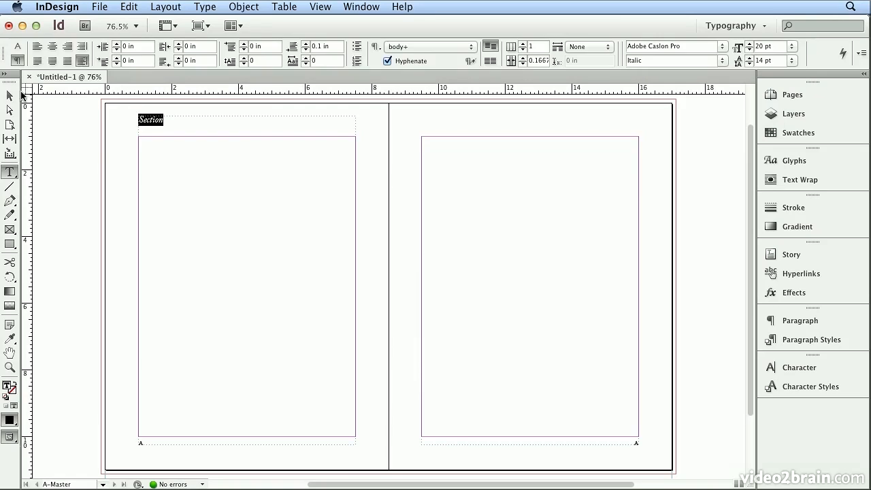
Step: Copy the header frame to the top of the right master page
{"action": "left_click", "coordinate": [15, 96]}
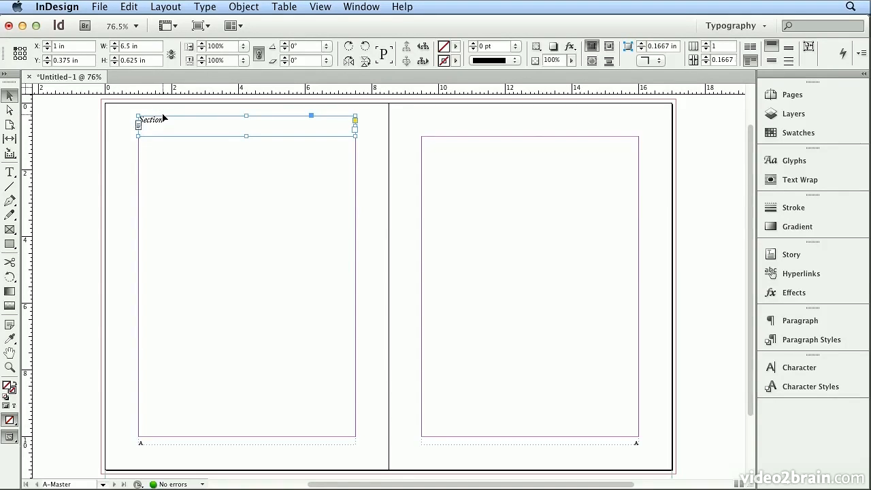
{"action": "left_click_drag", "start_coordinate": [164, 120], "coordinate": [447, 122]}
{"action": "left_click", "coordinate": [627, 138]}
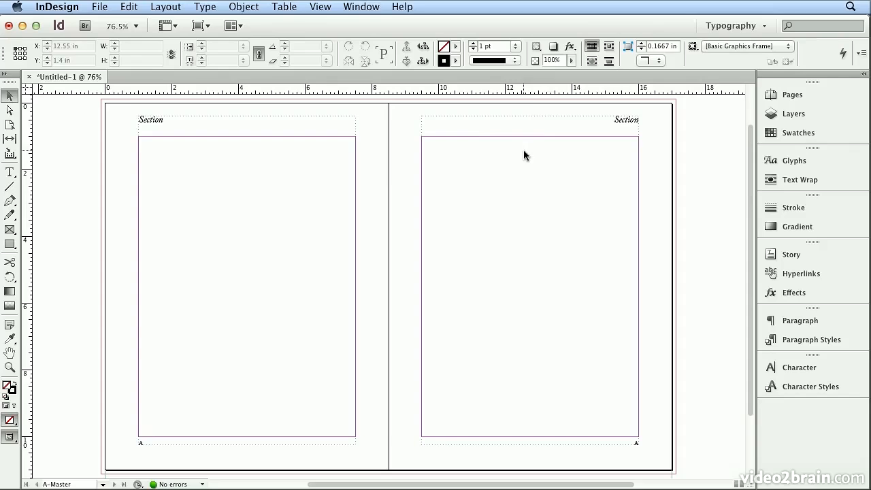
Step: Go to document page 1 and narrow the pages panel
{"action": "left_click", "coordinate": [773, 98]}
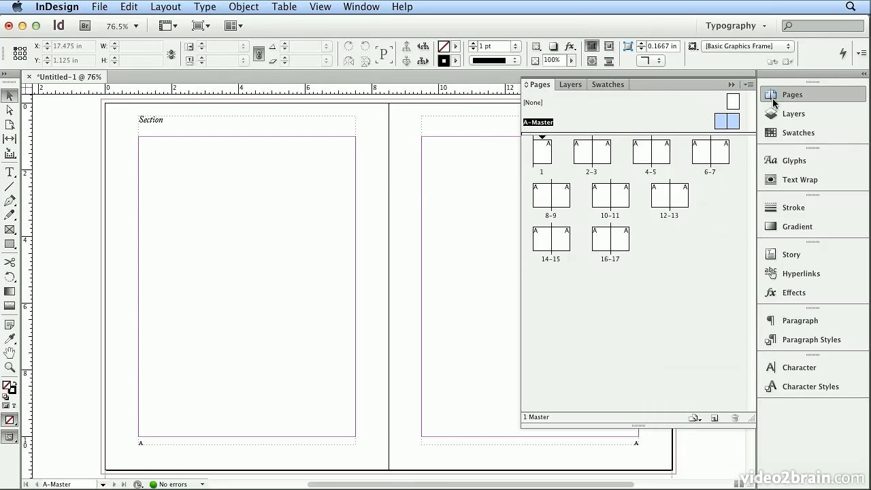
{"action": "double_click", "coordinate": [545, 156]}
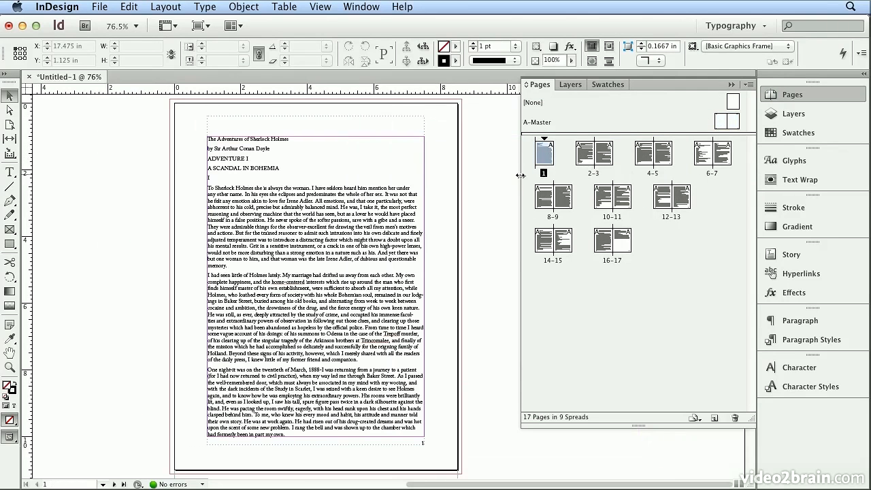
{"action": "left_click_drag", "start_coordinate": [520, 176], "coordinate": [667, 188]}
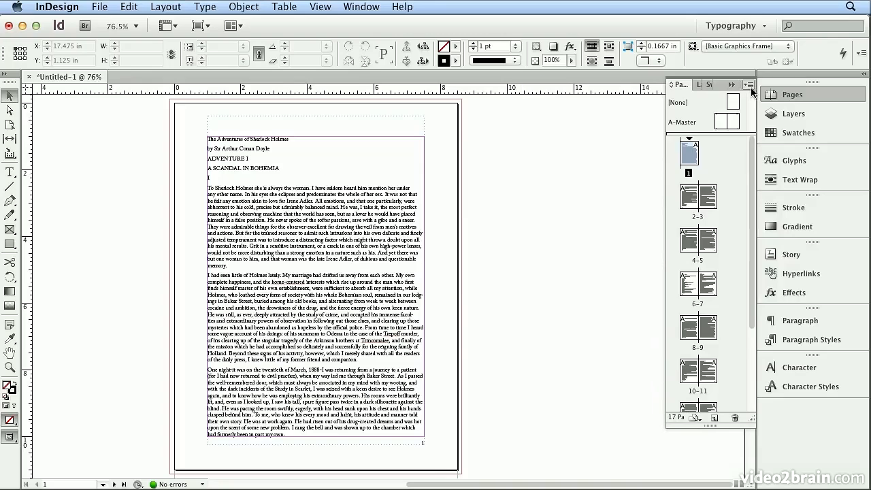
Step: Switch the page thumbnails to display vertically
{"action": "left_click", "coordinate": [750, 83]}
{"action": "mouse_move", "coordinate": [684, 311]}
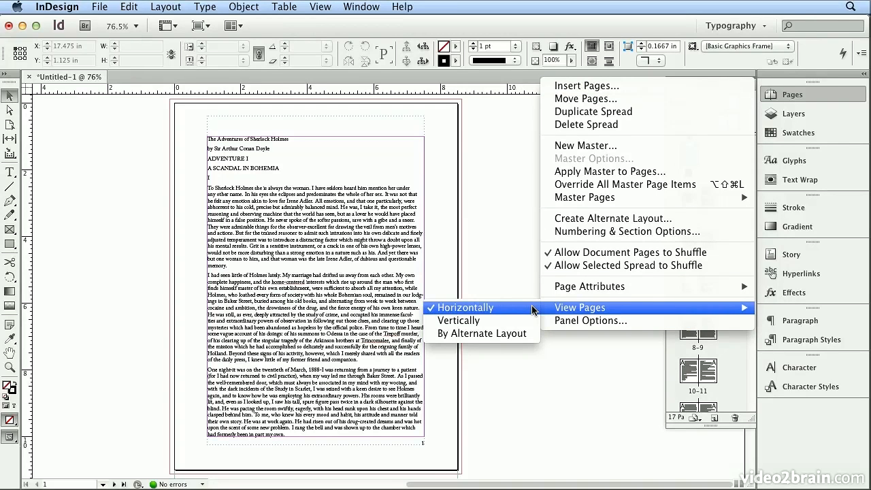
{"action": "left_click", "coordinate": [734, 355]}
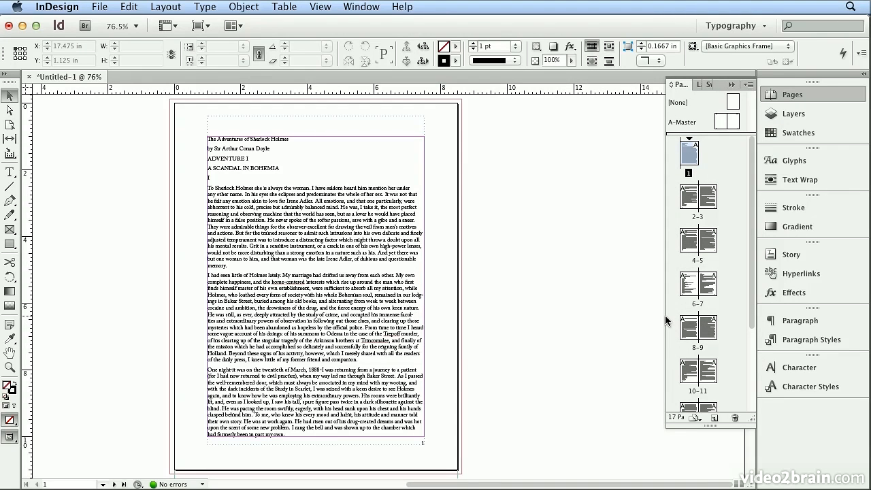
{"action": "left_click_drag", "start_coordinate": [665, 317], "coordinate": [662, 317]}
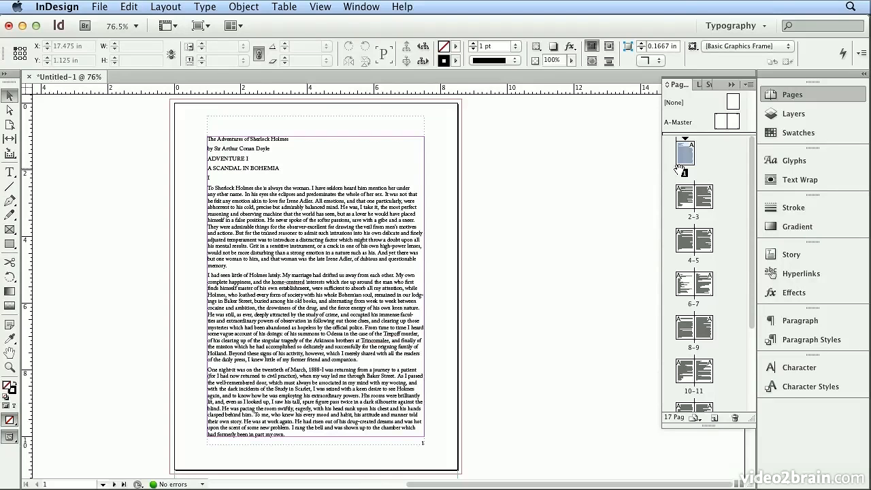
Step: Go to spread 2–3 and zoom in to inspect the running headers and page numbers
{"action": "double_click", "coordinate": [679, 197]}
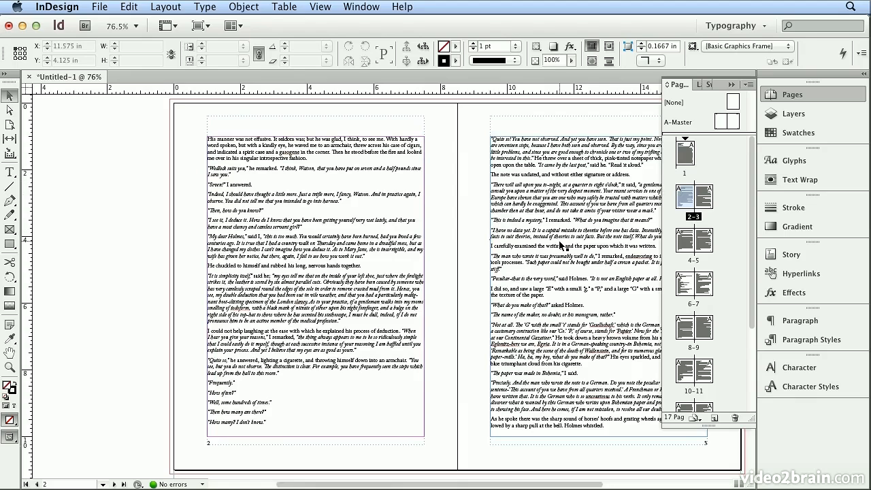
{"action": "left_click", "coordinate": [694, 217]}
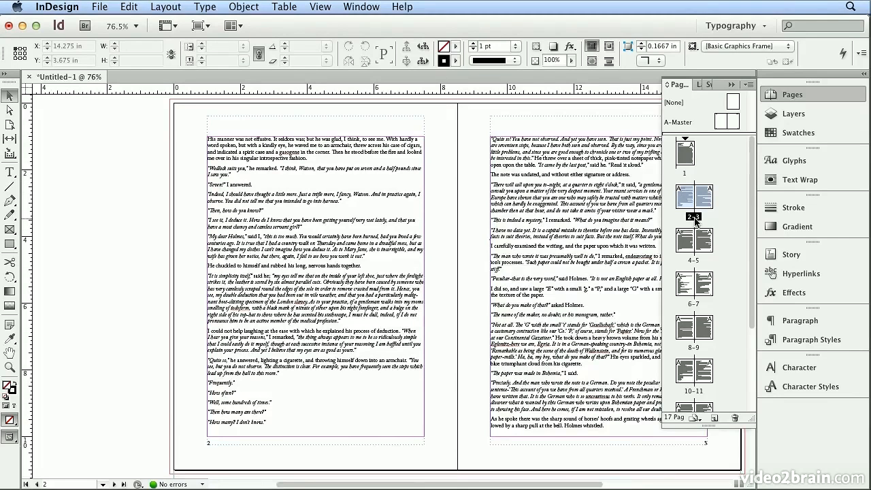
{"action": "double_click", "coordinate": [695, 219]}
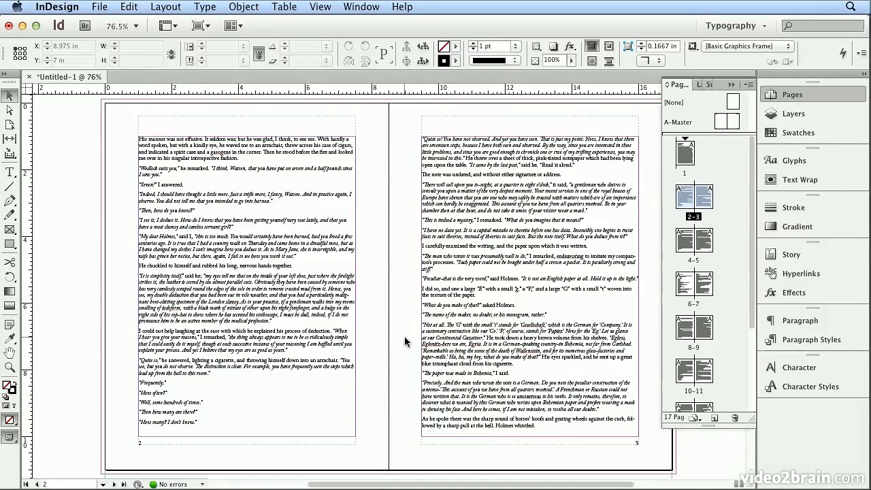
{"action": "key", "text": "super+equal"}
{"action": "key", "text": "super+equal"}
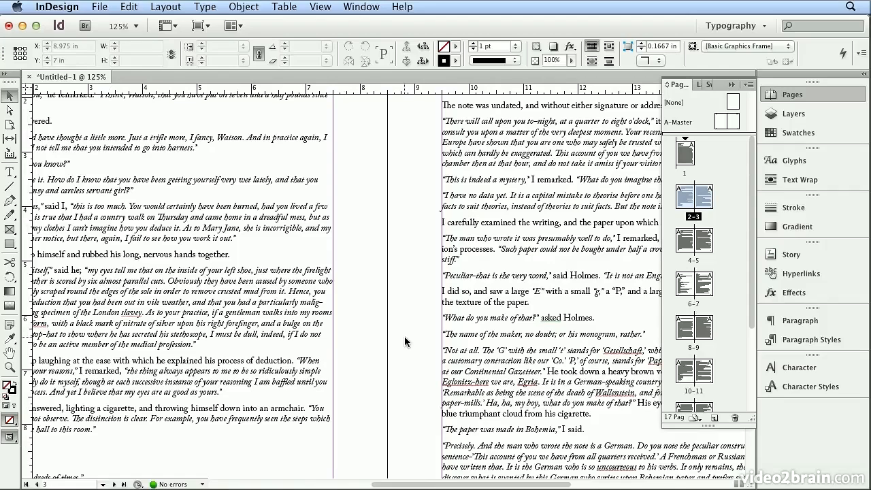
{"action": "key", "text": "super+alt+0"}
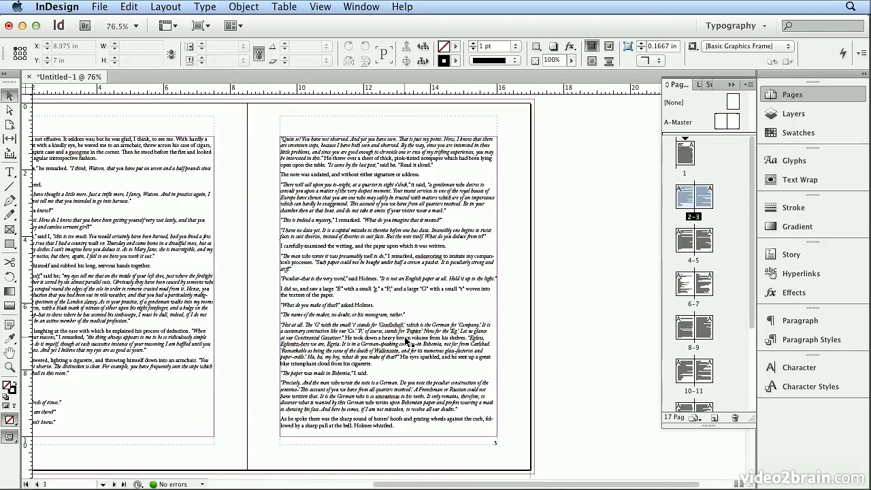
{"action": "key", "text": "super+alt+0"}
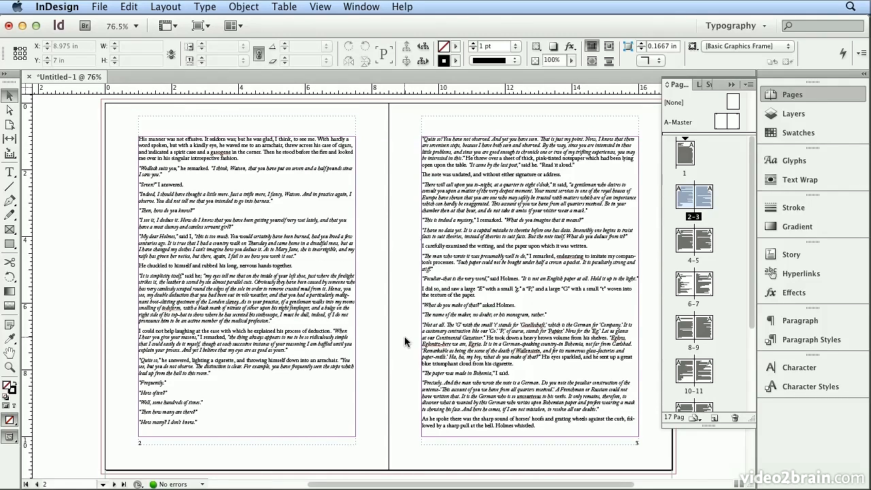
{"action": "key", "text": "super+equal"}
{"action": "key", "text": "super+equal"}
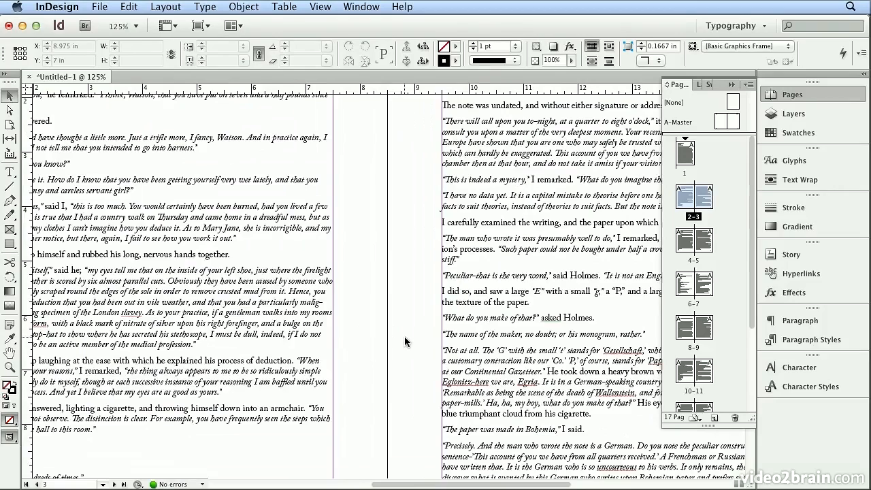
{"action": "key", "text": "super+equal"}
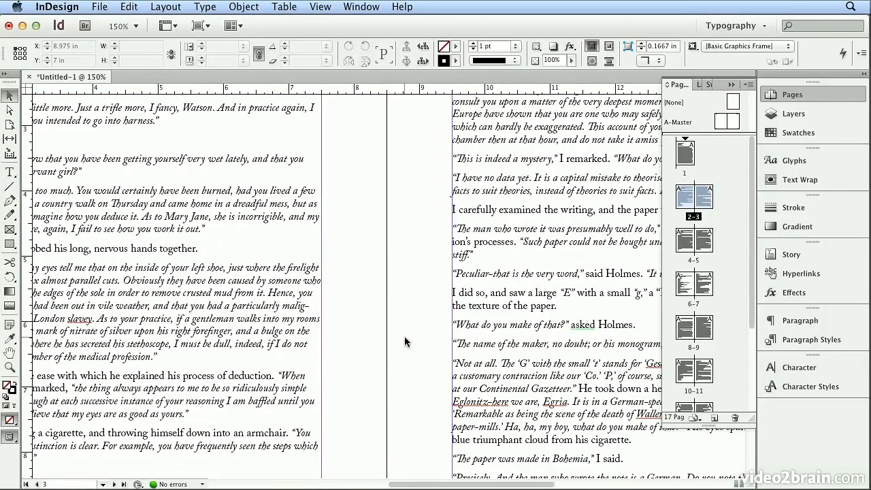
{"action": "key", "text": "super+0"}
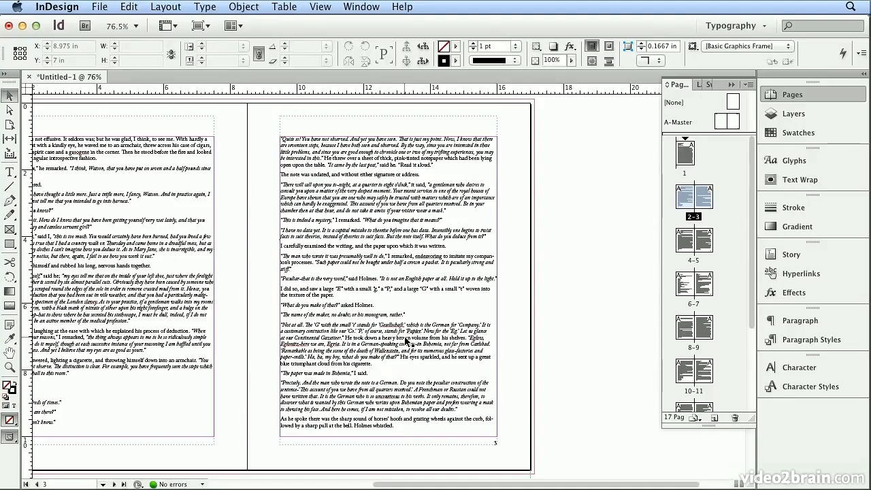
{"action": "key", "text": "alt+super+0"}
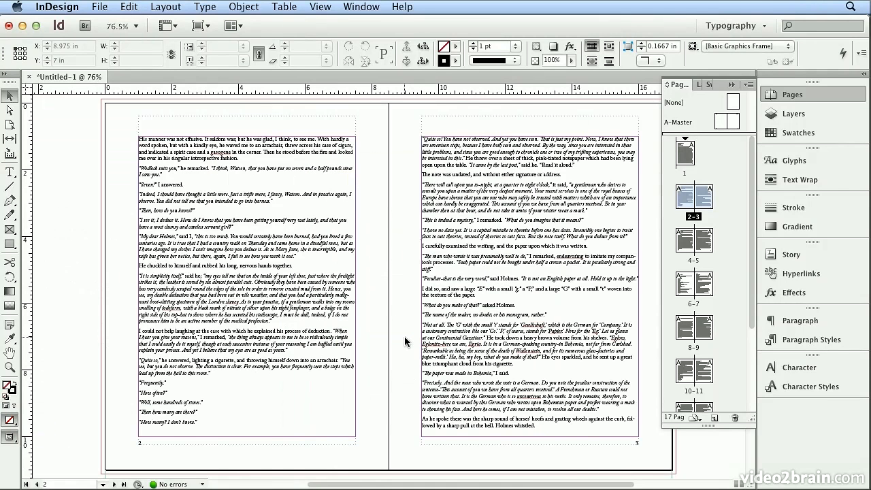
Step: Fit the spread in the window and scroll down through the document's spreads to review headers and page numbers
{"action": "left_click", "coordinate": [321, 8]}
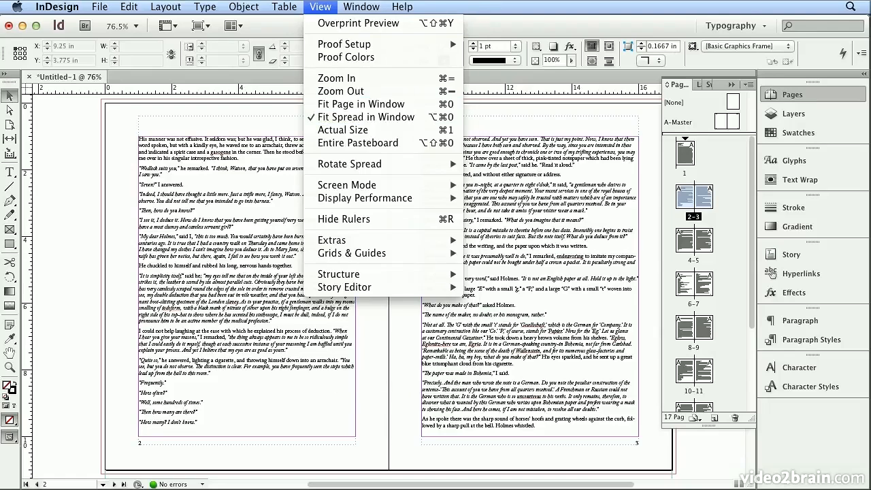
{"action": "left_click", "coordinate": [357, 116]}
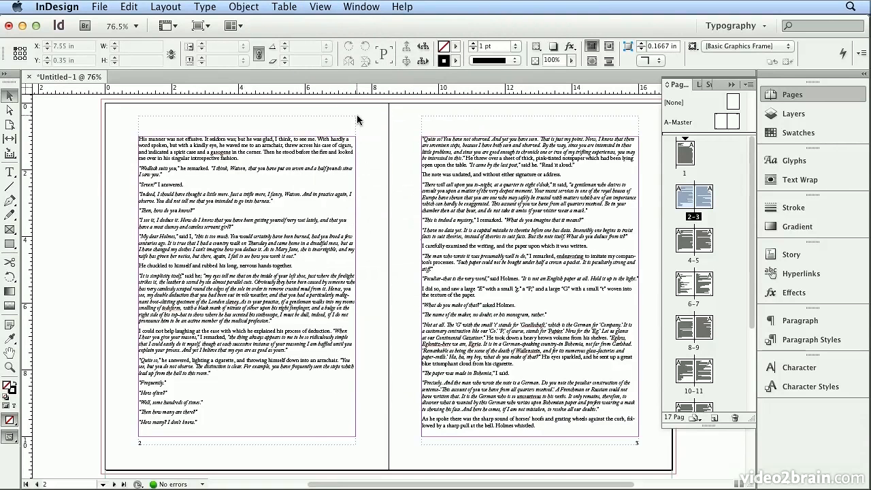
{"action": "scroll", "coordinate": [357, 115], "scroll_direction": "down", "scroll_amount": 10}
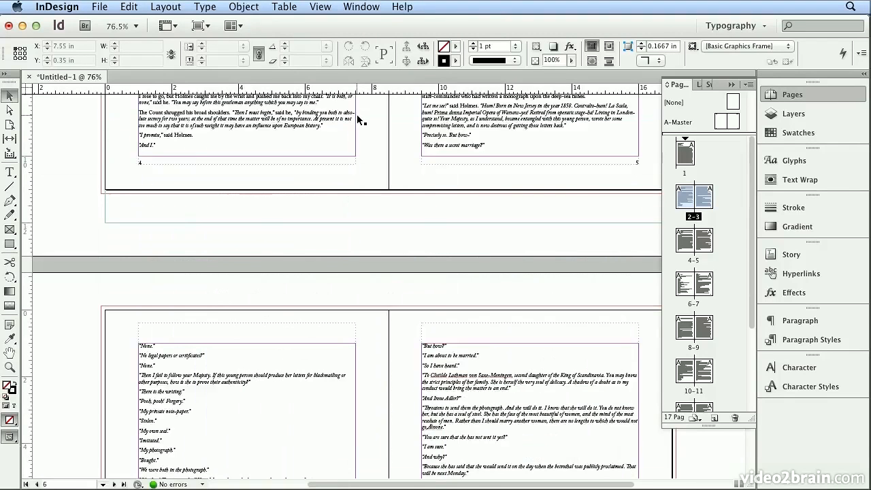
{"action": "scroll", "coordinate": [357, 114], "scroll_direction": "down", "scroll_amount": 10}
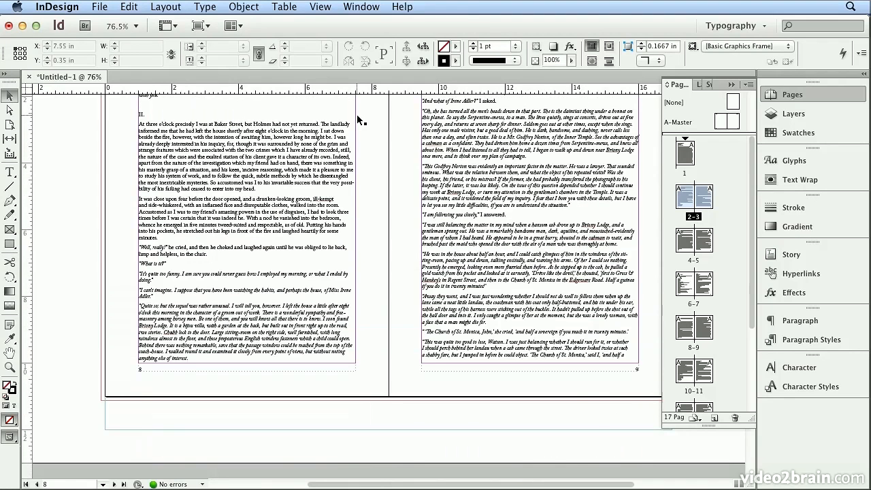
{"action": "scroll", "coordinate": [356, 115], "scroll_direction": "down", "scroll_amount": 5}
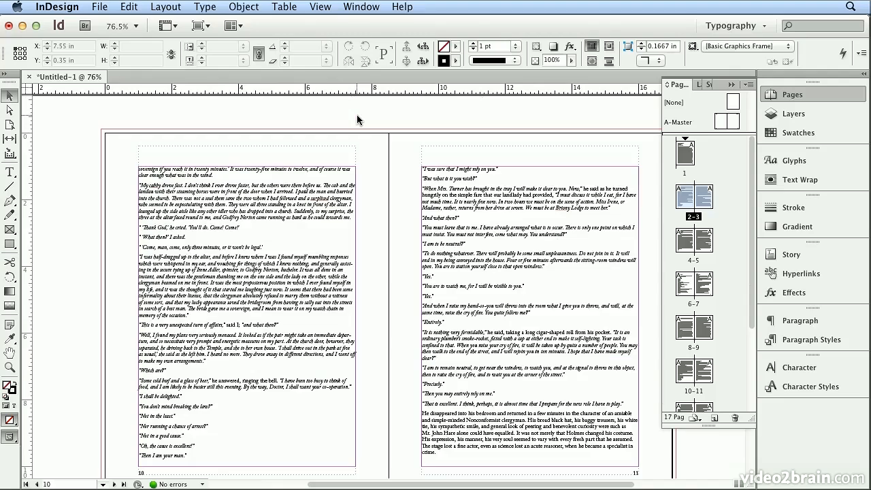
Step: Page through the remaining spreads to the end of the document, checking the running headers
{"action": "key", "text": "alt+Page_Down"}
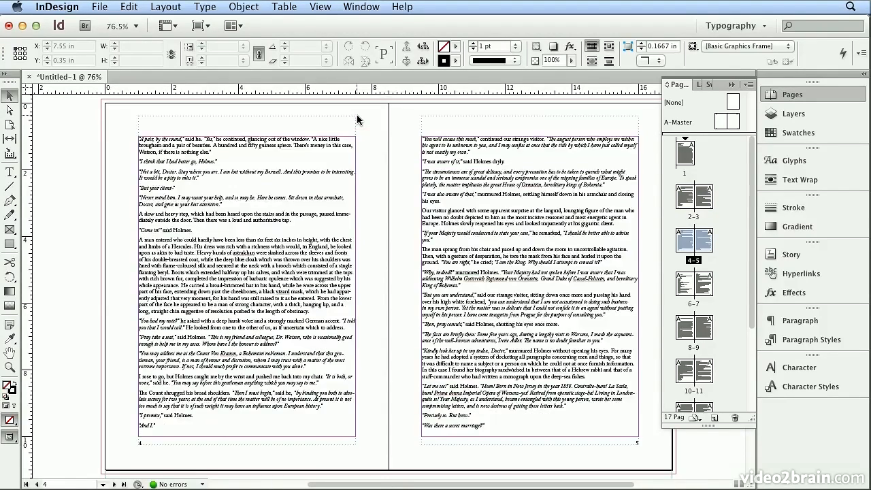
{"action": "key", "text": "alt+Page_Down"}
{"action": "key", "text": "alt+Page_Down"}
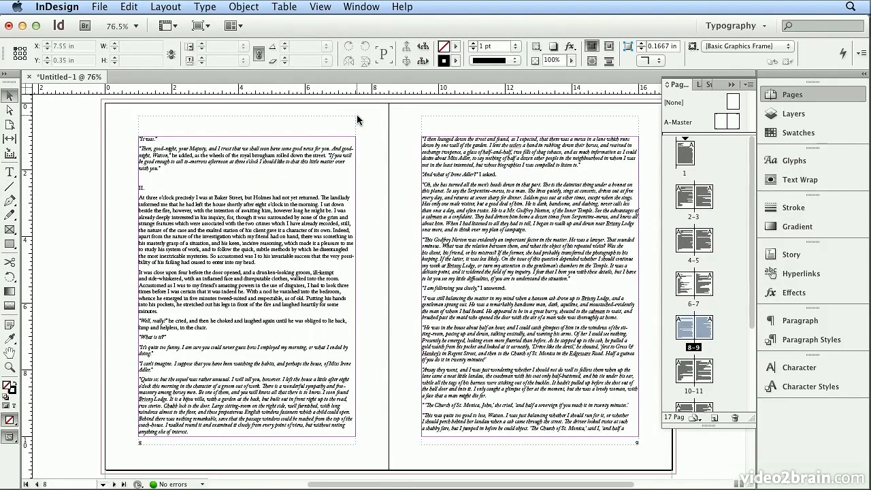
{"action": "key", "text": "alt+Page_Down"}
{"action": "key", "text": "alt+Page_Down"}
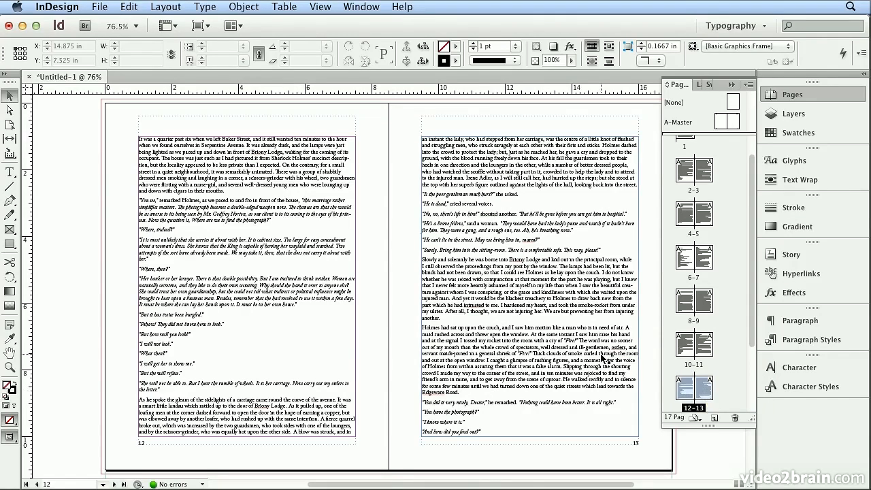
{"action": "scroll", "coordinate": [602, 359], "scroll_direction": "down", "scroll_amount": 10}
{"action": "scroll", "coordinate": [602, 359], "scroll_direction": "up", "scroll_amount": 4}
{"action": "scroll", "coordinate": [603, 357], "scroll_direction": "down", "scroll_amount": 8}
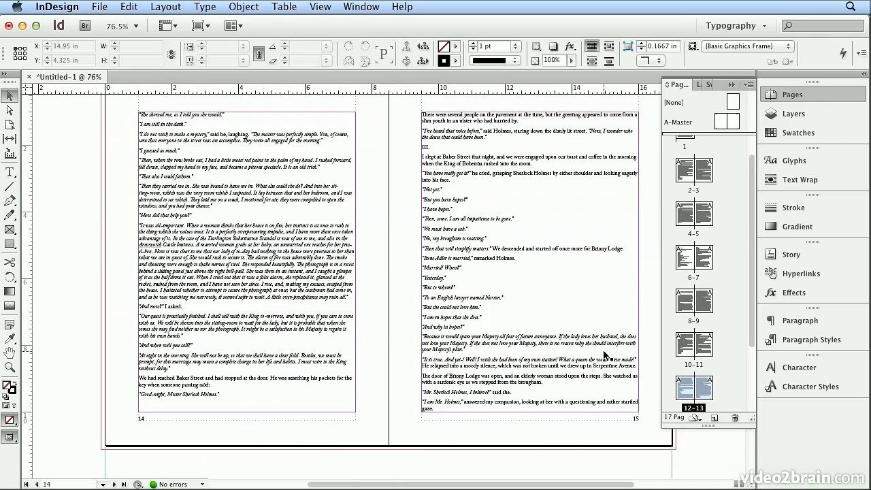
{"action": "scroll", "coordinate": [603, 355], "scroll_direction": "up", "scroll_amount": 10}
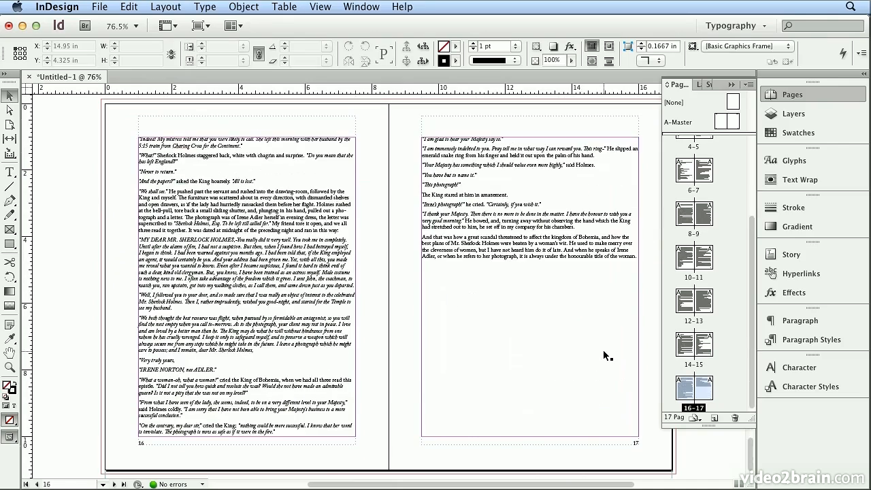
{"action": "scroll", "coordinate": [603, 355], "scroll_direction": "up", "scroll_amount": 20}
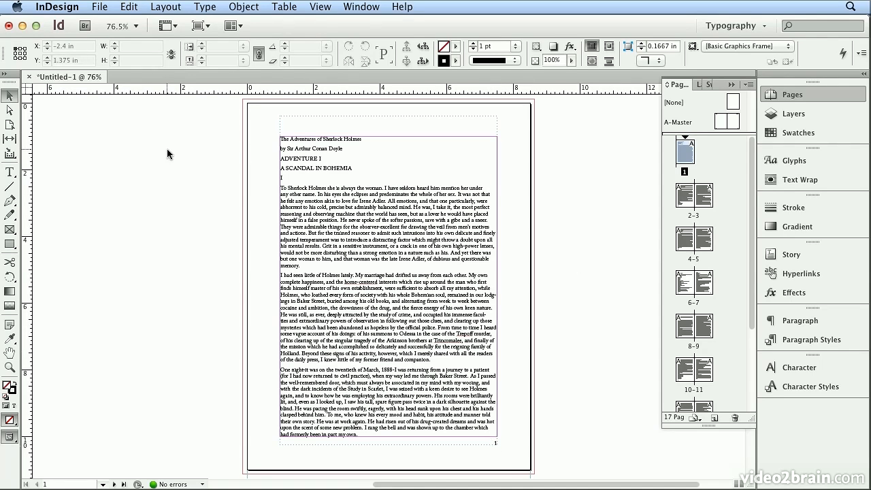
Step: Open the numbering and section options for page 1 and set the section marker to A Scandal in Bohemia
{"action": "left_click", "coordinate": [166, 6]}
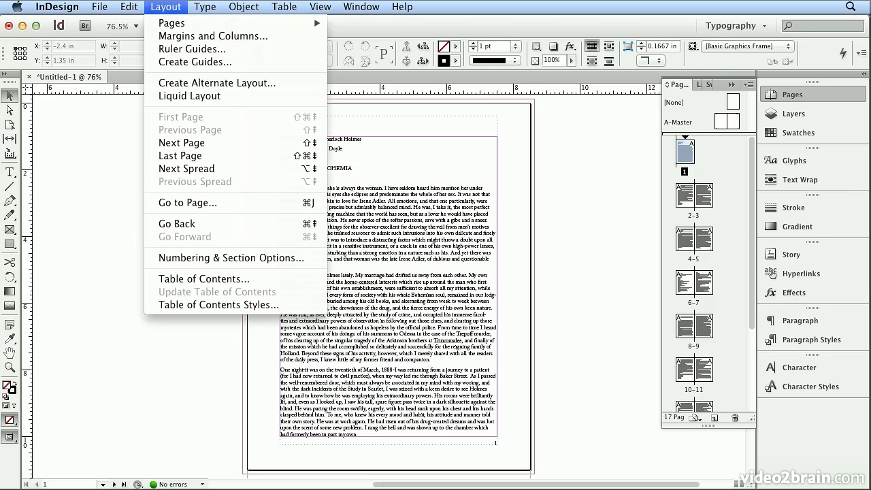
{"action": "left_click", "coordinate": [220, 257]}
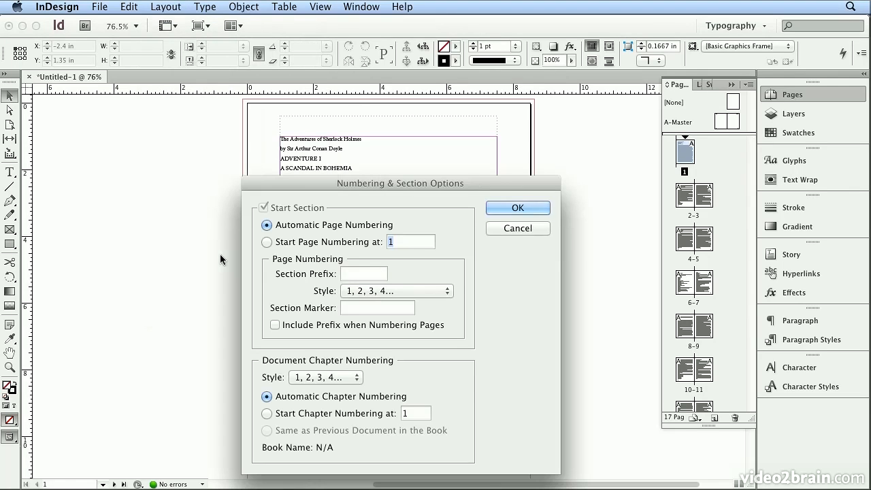
{"action": "left_click", "coordinate": [369, 307]}
{"action": "left_click_drag", "start_coordinate": [346, 185], "coordinate": [496, 159]}
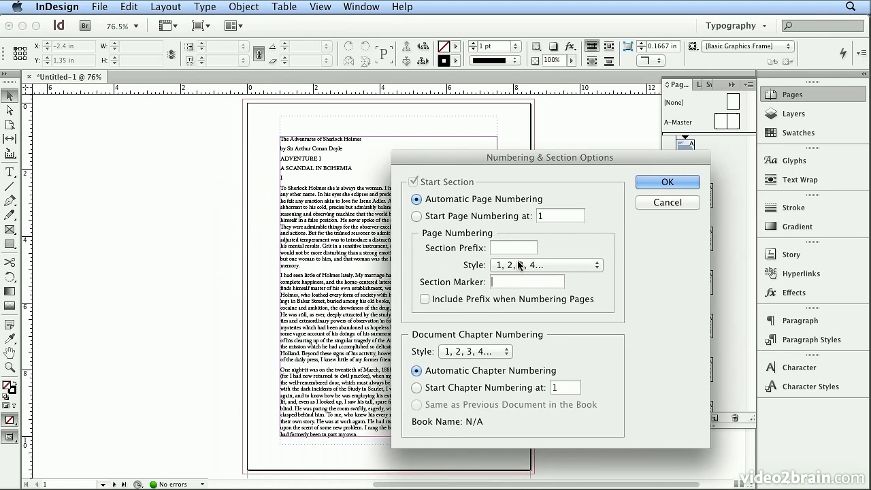
{"action": "type", "text": "A"}
{"action": "type", "text": " Scandal"}
{"action": "type", "text": " in Bohe"}
{"action": "type", "text": "mia"}
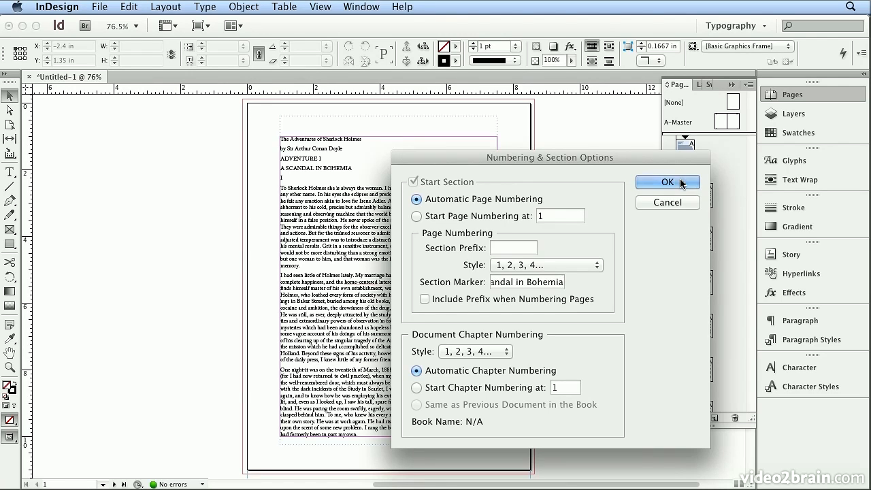
{"action": "left_click", "coordinate": [668, 182]}
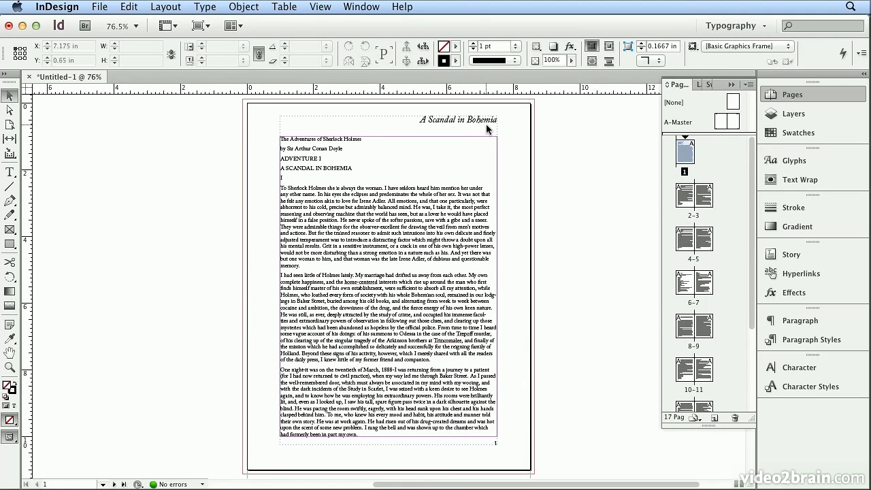
Step: On the left master page, replace the header's section marker with the text The Adventures of Sherlock Holmes
{"action": "double_click", "coordinate": [694, 217]}
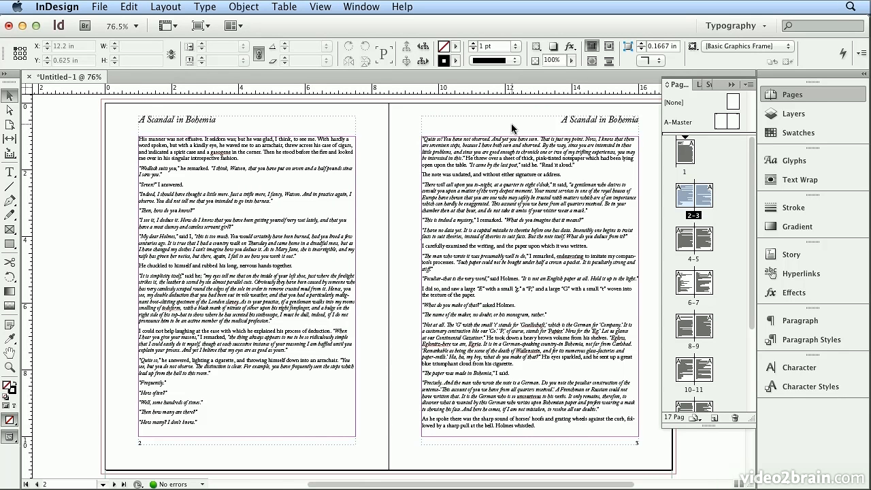
{"action": "double_click", "coordinate": [673, 123]}
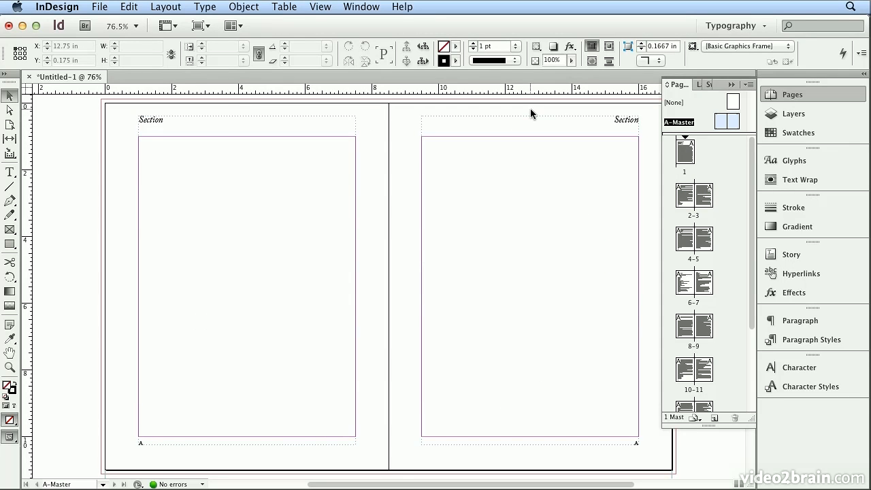
{"action": "double_click", "coordinate": [155, 119]}
{"action": "double_click", "coordinate": [156, 118]}
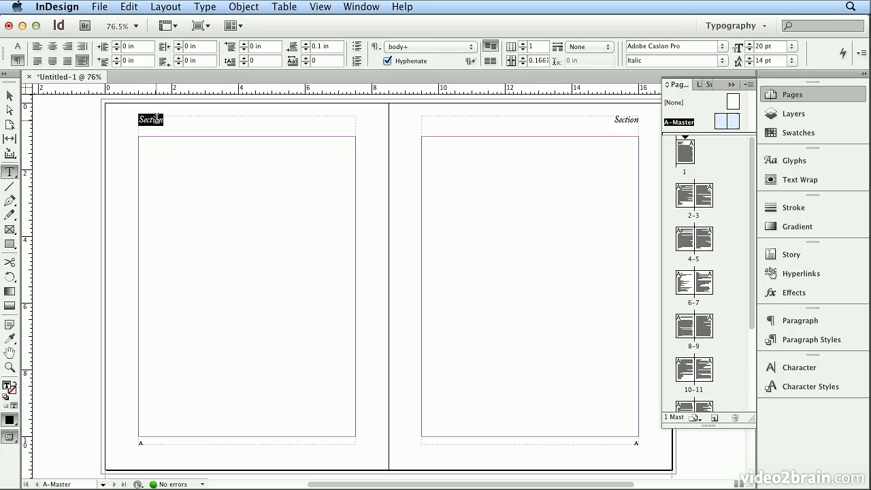
{"action": "type", "text": "The Adventures of Sherlock Holmes"}
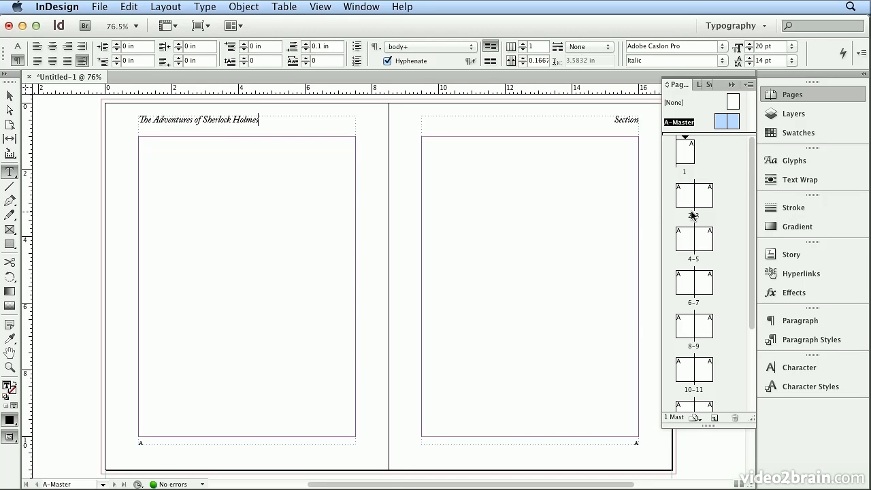
Step: Step through spreads 2–3 to 8–9 and page 1 to review the updated running headers
{"action": "double_click", "coordinate": [694, 216]}
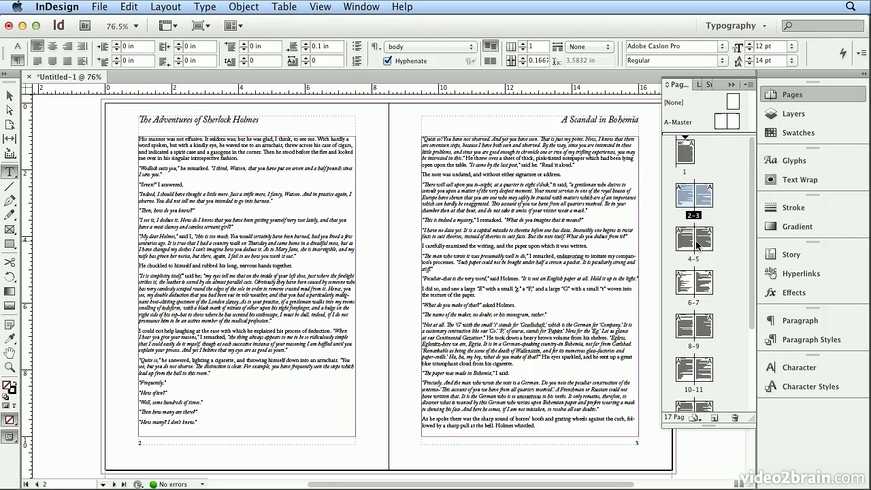
{"action": "double_click", "coordinate": [691, 259]}
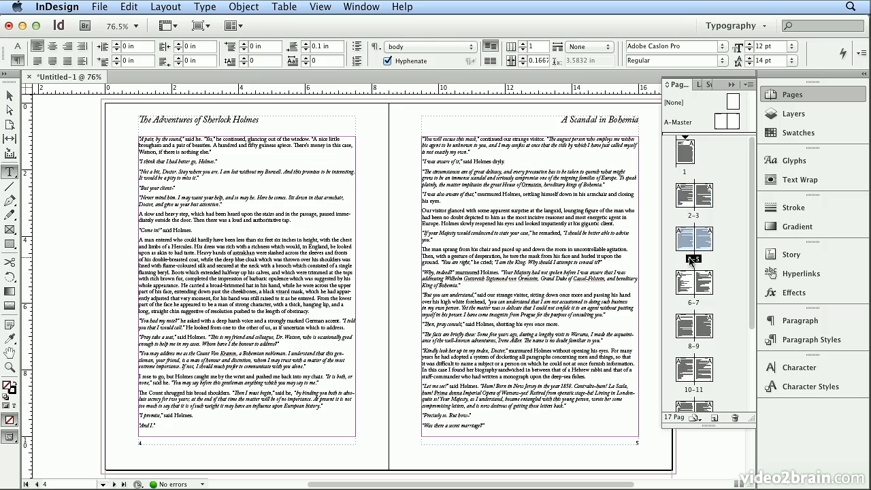
{"action": "double_click", "coordinate": [691, 298]}
{"action": "double_click", "coordinate": [691, 348]}
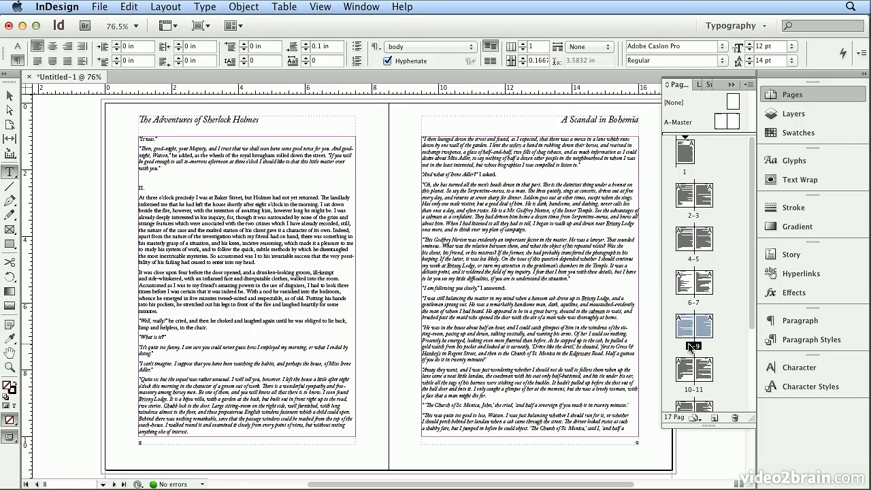
{"action": "left_click", "coordinate": [686, 162]}
{"action": "double_click", "coordinate": [686, 161]}
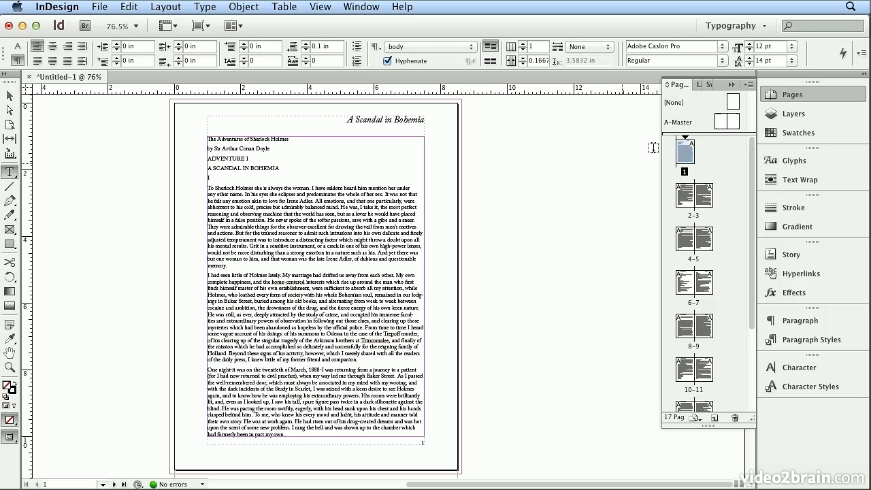
Step: Open the master spread to inspect the header and page-number frames, then return to page 1
{"action": "double_click", "coordinate": [681, 125]}
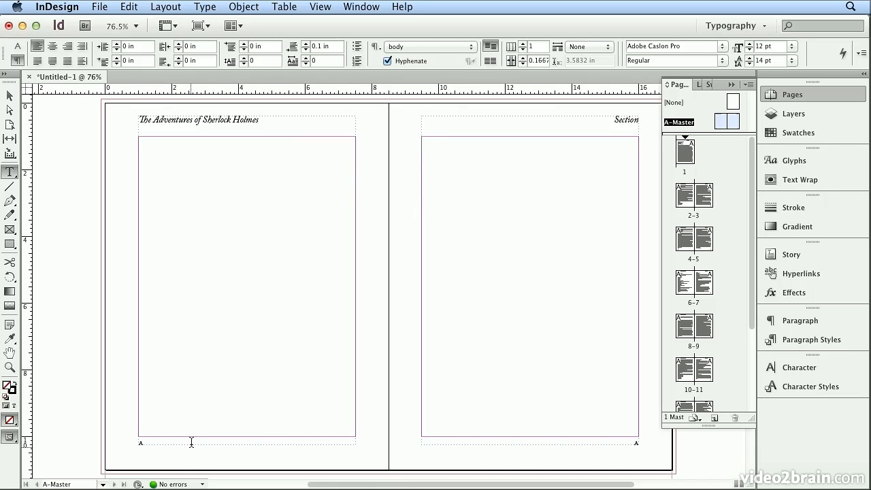
{"action": "left_click", "coordinate": [192, 441]}
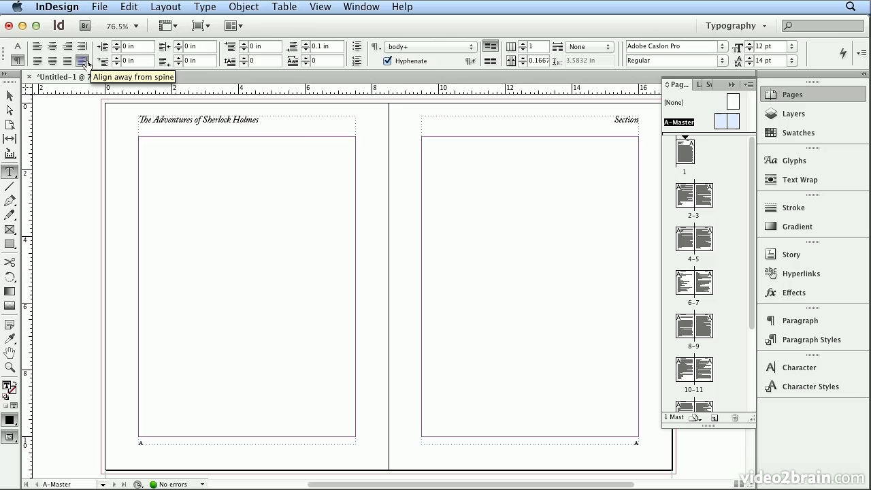
{"action": "left_click", "coordinate": [582, 122]}
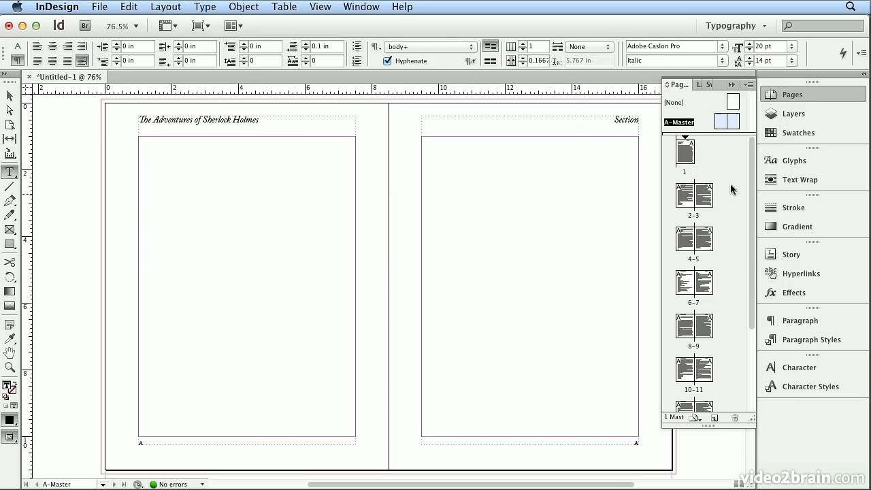
{"action": "double_click", "coordinate": [685, 152]}
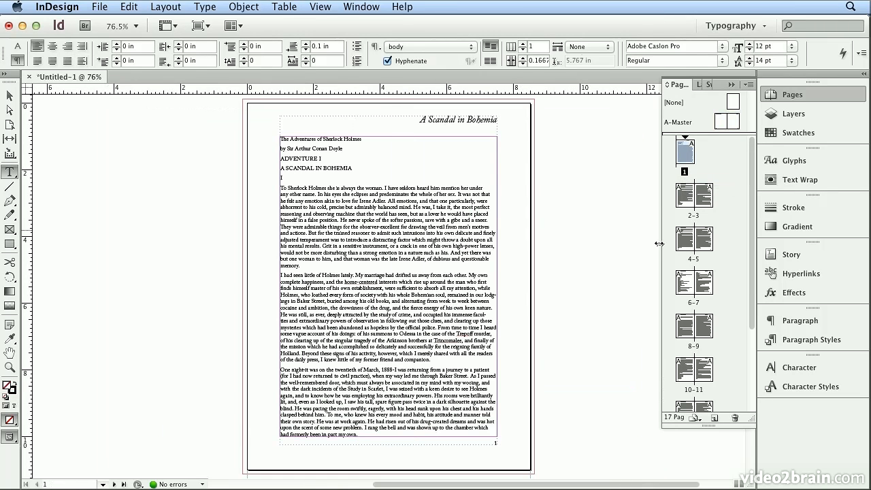